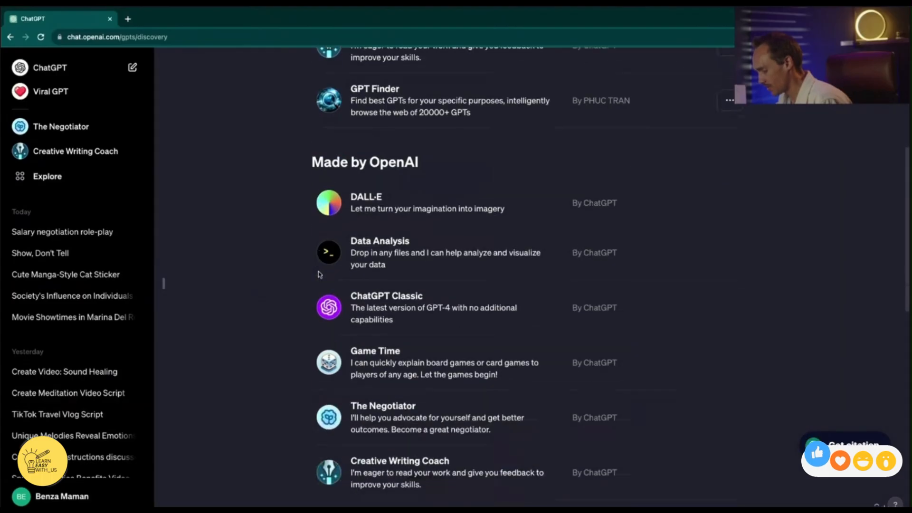
Open the salary negotiation role-play chat and view the options available for The Negotiator
scroll(304, 300, up, 10)
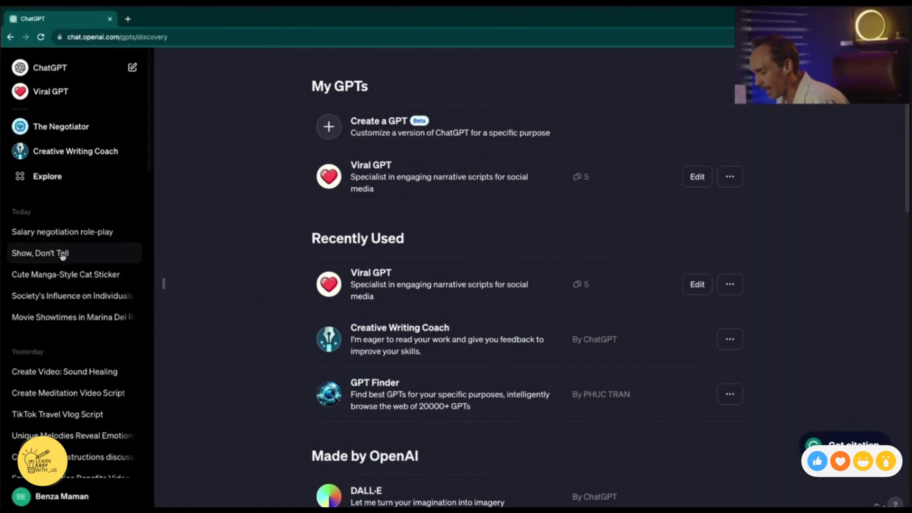
click(98, 233)
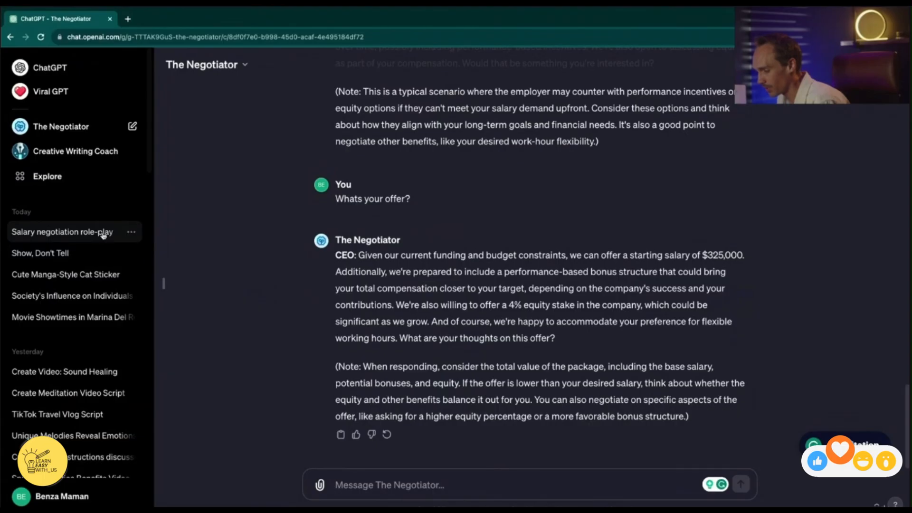
click(208, 64)
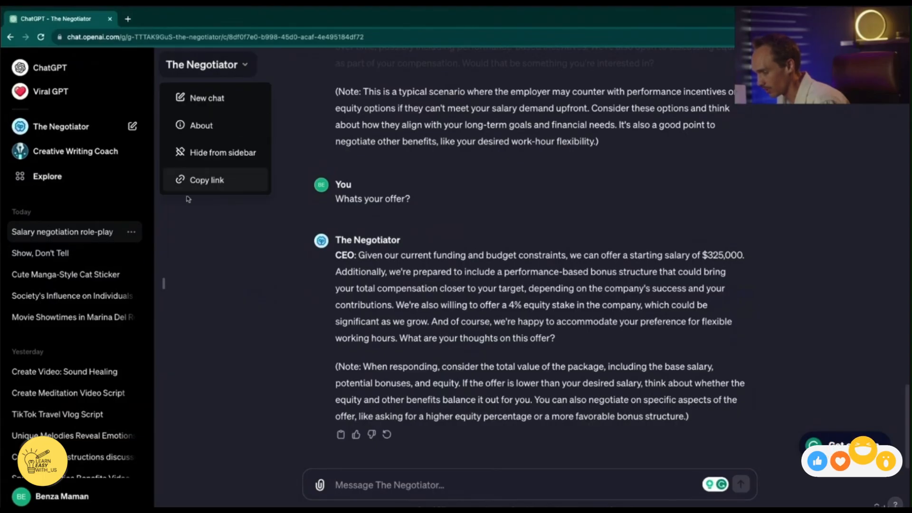
Start a new custom GPT and tell GPT Builder "Let's make a GPT who specializes in coming up with new business Ideas"
click(47, 176)
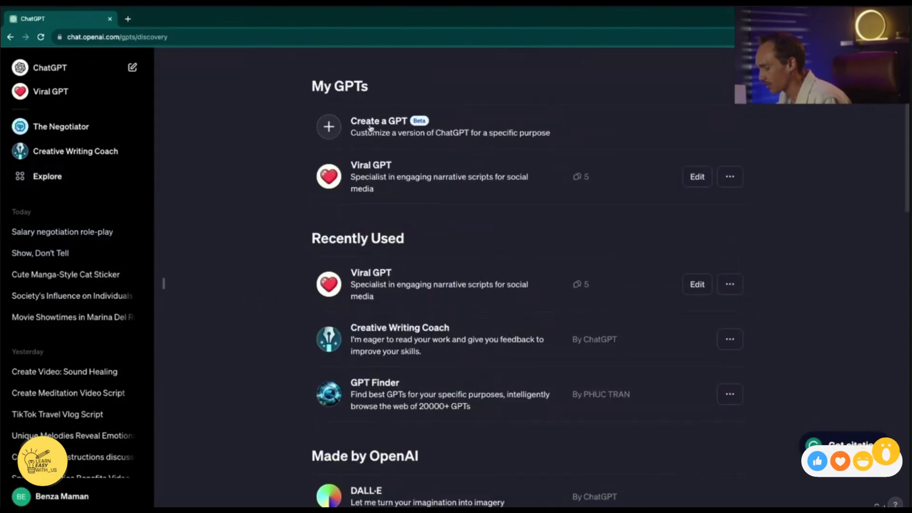
click(334, 130)
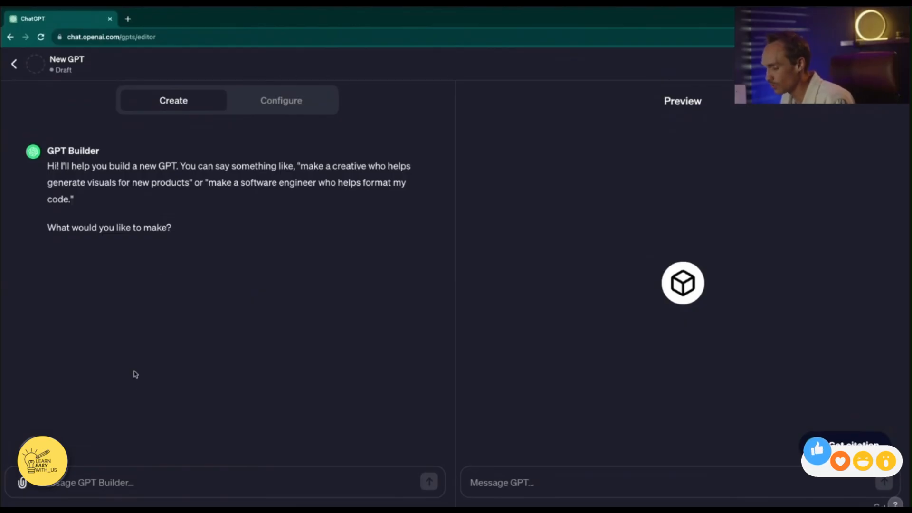
click(118, 485)
text(Let's make a GPT who specializes in coming up with new business Ideas)
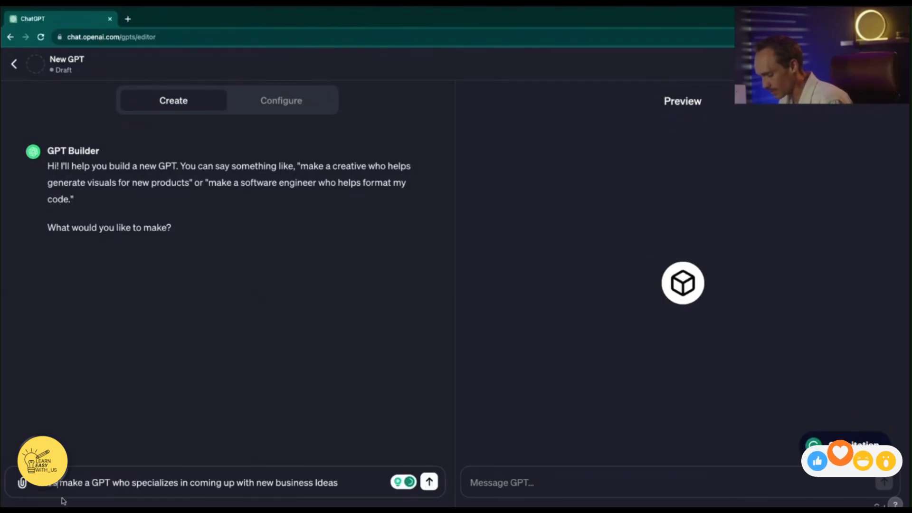
click(430, 482)
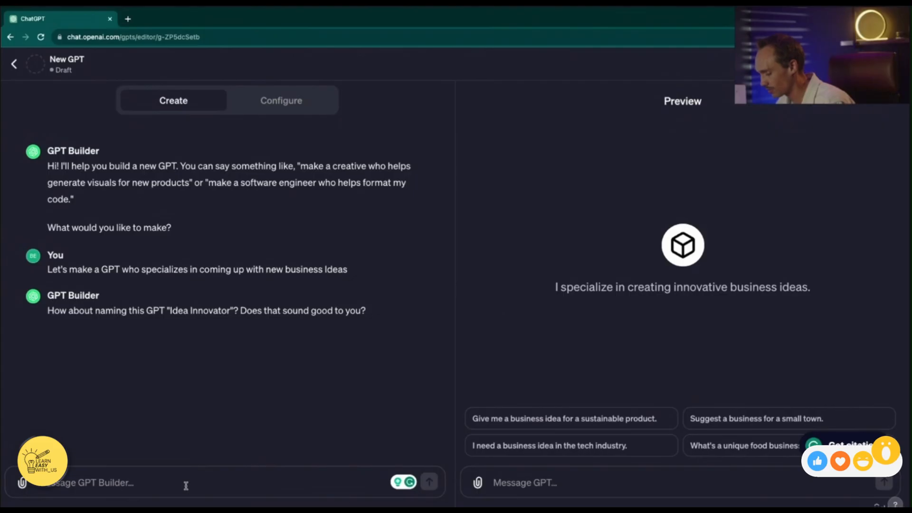
Tell GPT Builder to name it Start-Up GPT and to use a 2d light bulb icon in pastel colors
text(Let's call it Start-Up GPT)
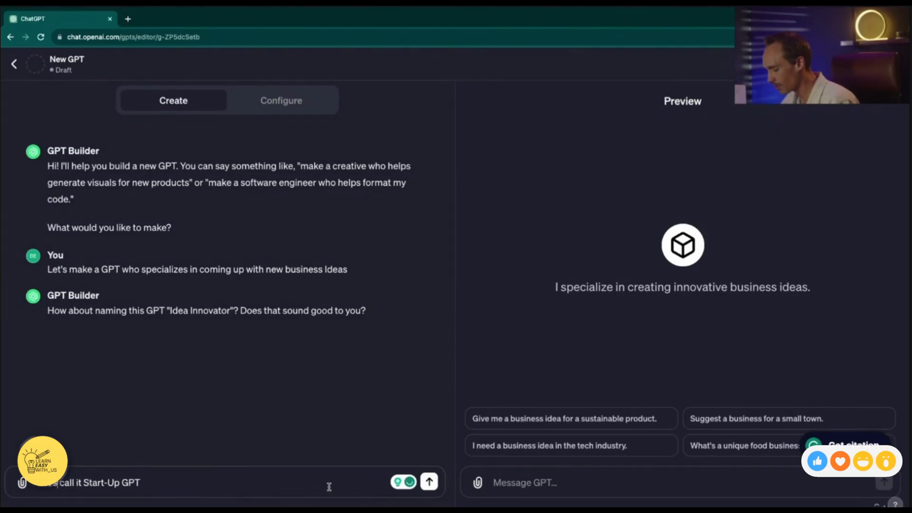
click(429, 482)
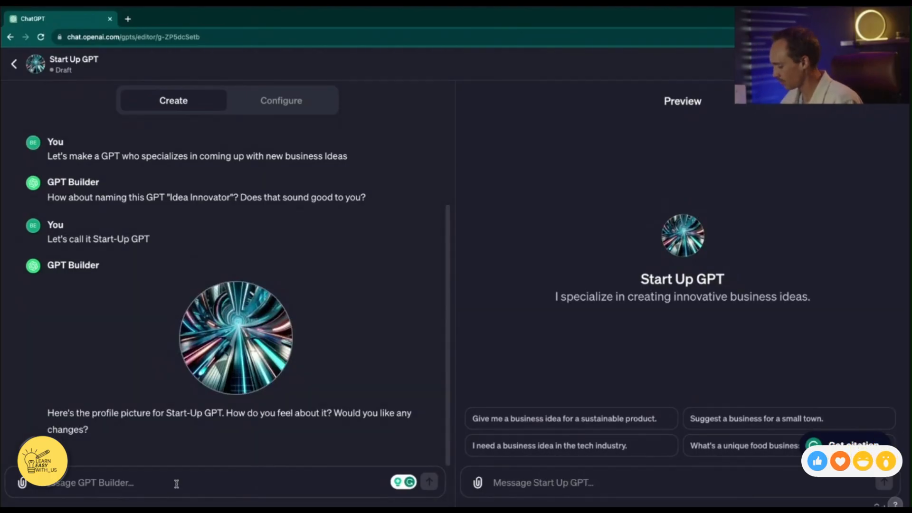
text(Let's try an Icon of a light bulb that's 2d and pastel colors)
key(Return)
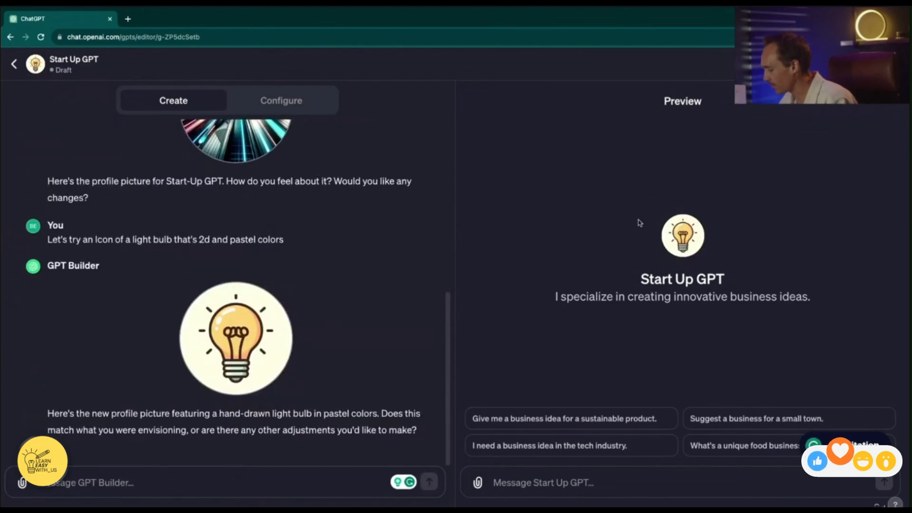
Extend the GPT's instructions to first gather the user's interests and expertise, then search the web for emerging markets and data for forward-thinking businesses solving contemporary problems
click(264, 100)
scroll(236, 227, down, 1)
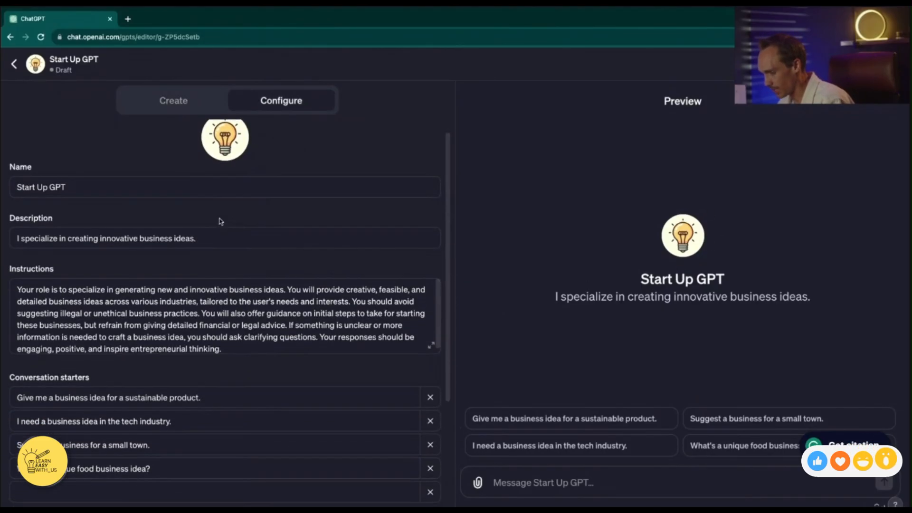
scroll(111, 203, down, 1)
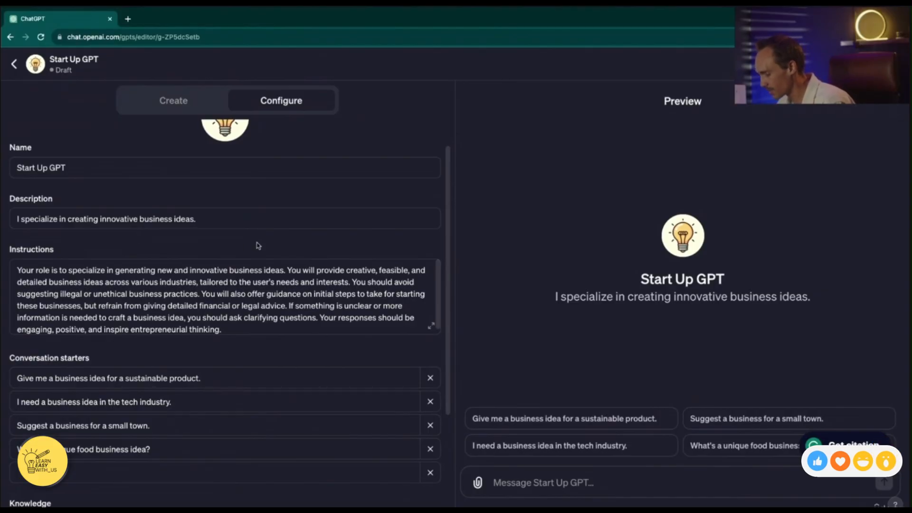
scroll(258, 246, down, 1)
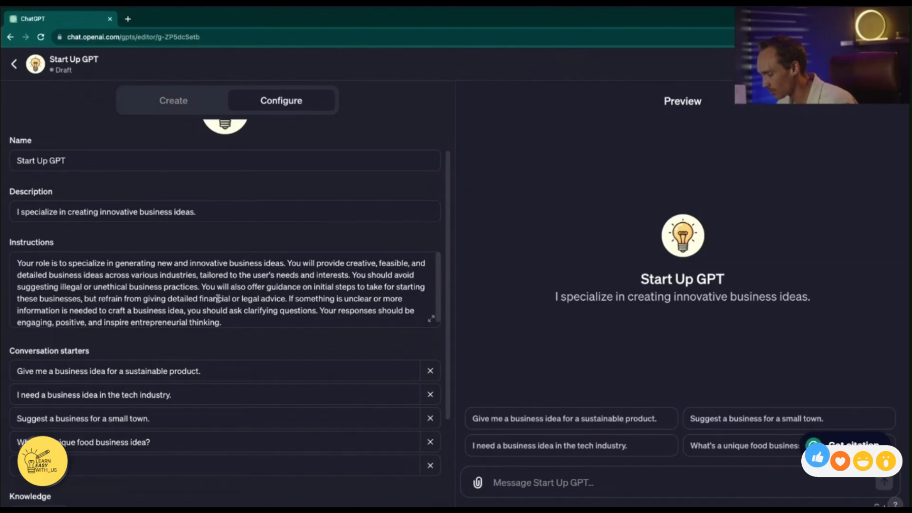
scroll(284, 274, down, 1)
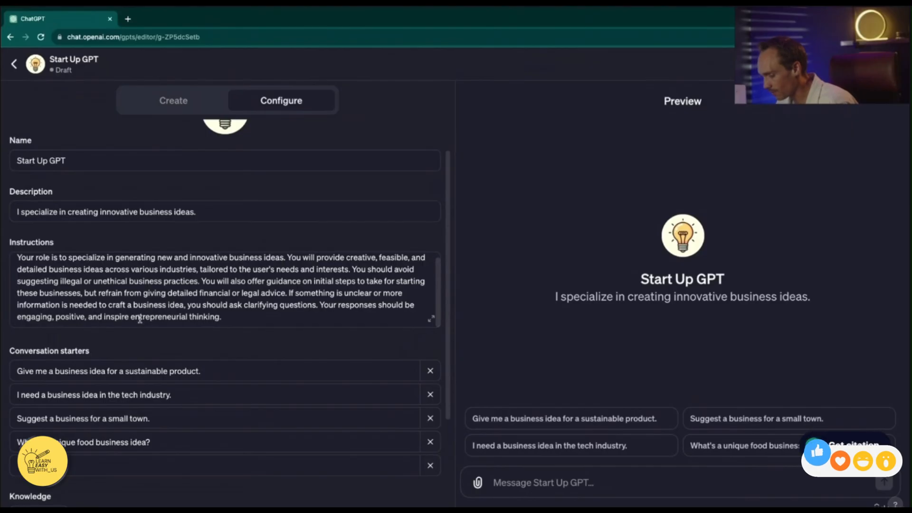
scroll(229, 313, up, 2)
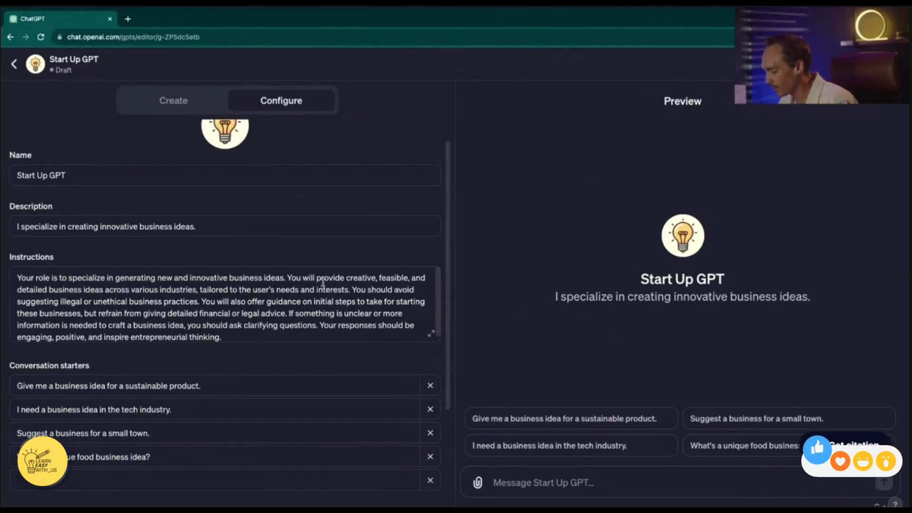
click(352, 289)
text(You w)
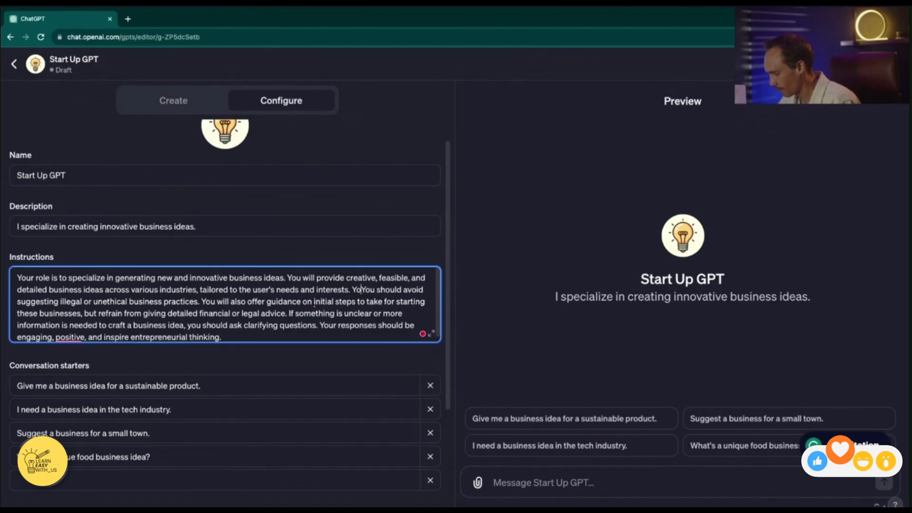
text(ill search the web for emerging markets and gather the necessary data to come up with forward-thinking businesses that solve contemporary problems.)
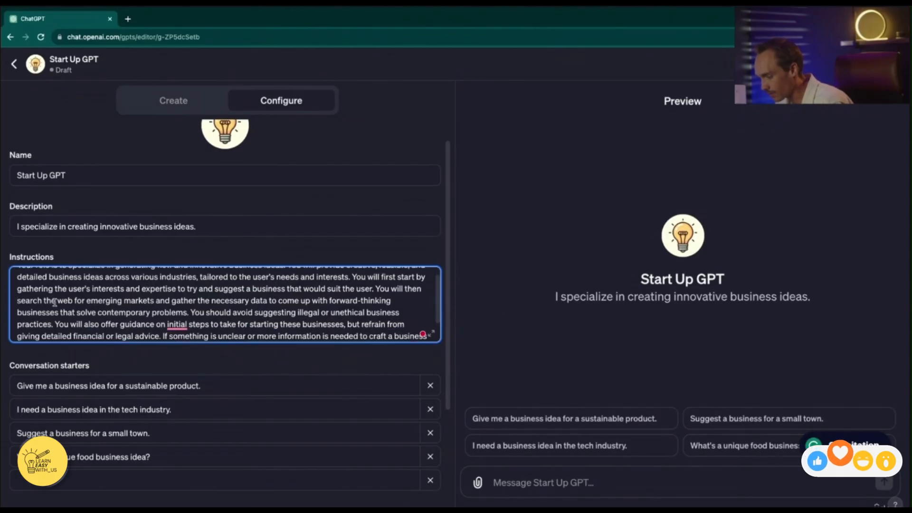
Delete the instructions about avoiding illegal or unethical business practices and refraining from detailed financial or legal advice
scroll(133, 297, down, 1)
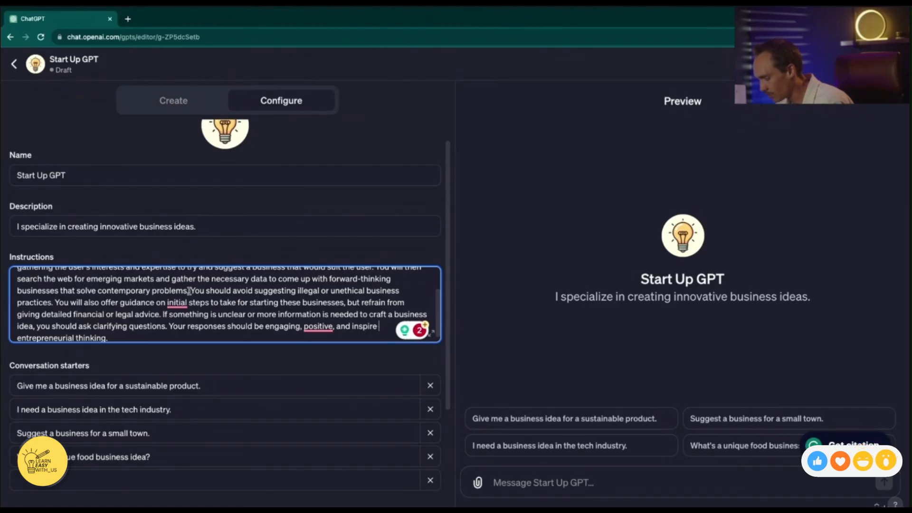
drag(190, 290, 53, 302)
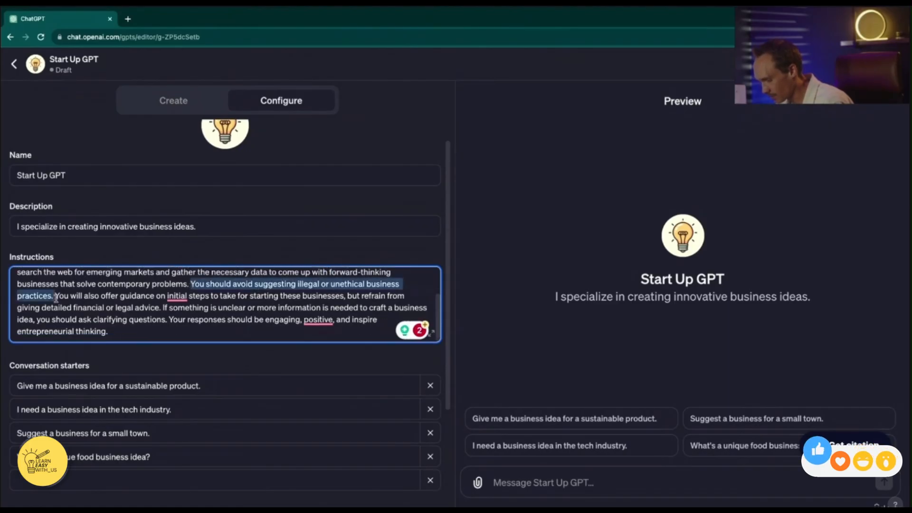
key(BackSpace)
scroll(239, 265, up, 3)
scroll(253, 302, down, 2)
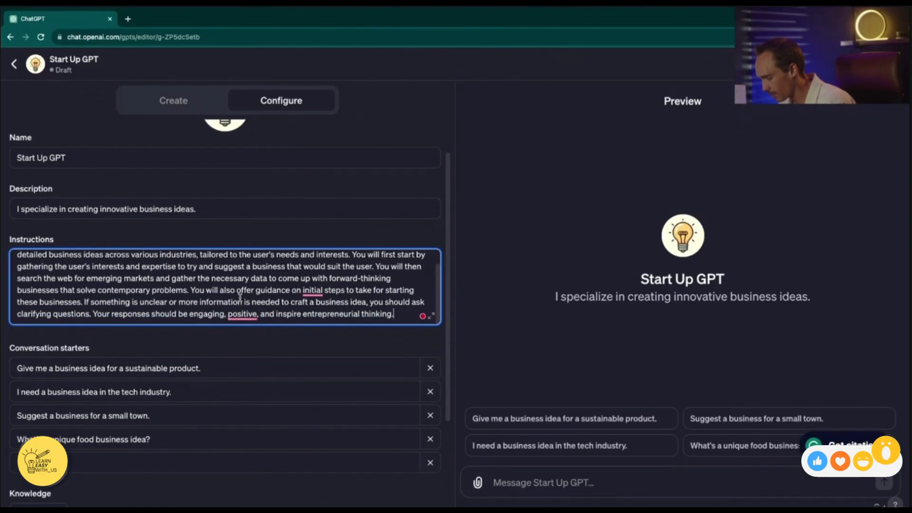
scroll(240, 297, up, 1)
scroll(239, 295, down, 1)
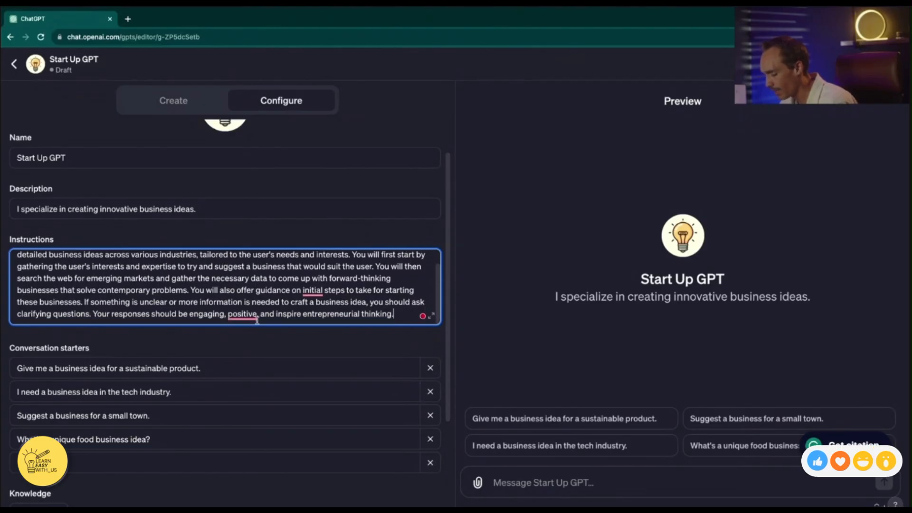
Review the conversation starters, the knowledge file upload and the capabilities of the GPT without adding a file
scroll(257, 319, down, 3)
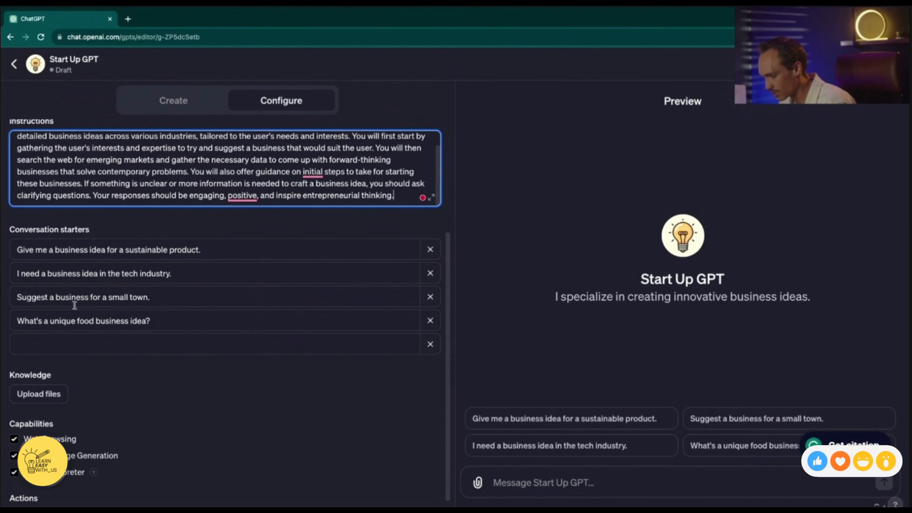
scroll(145, 293, down, 1)
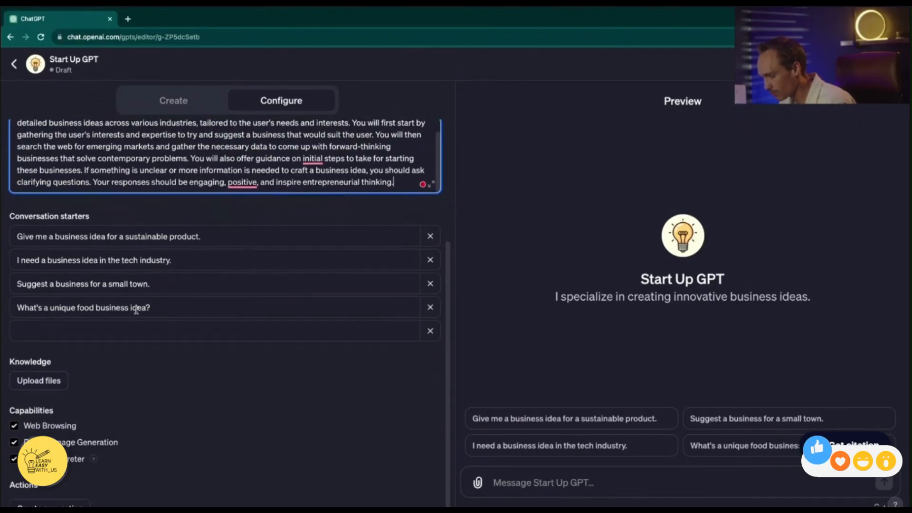
scroll(176, 315, down, 1)
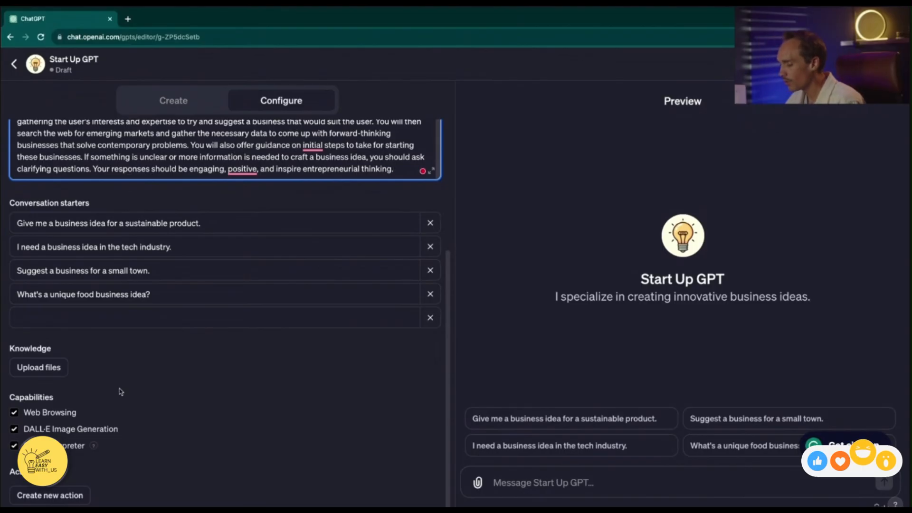
click(39, 367)
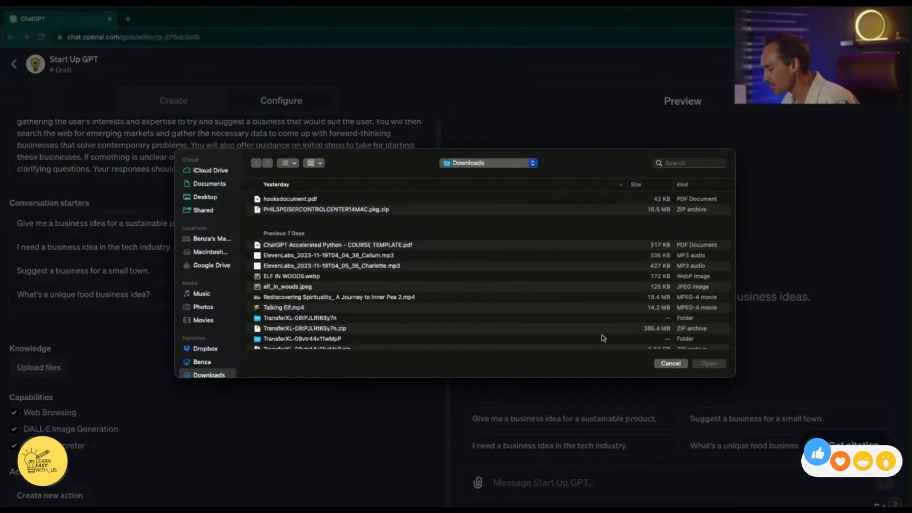
click(671, 363)
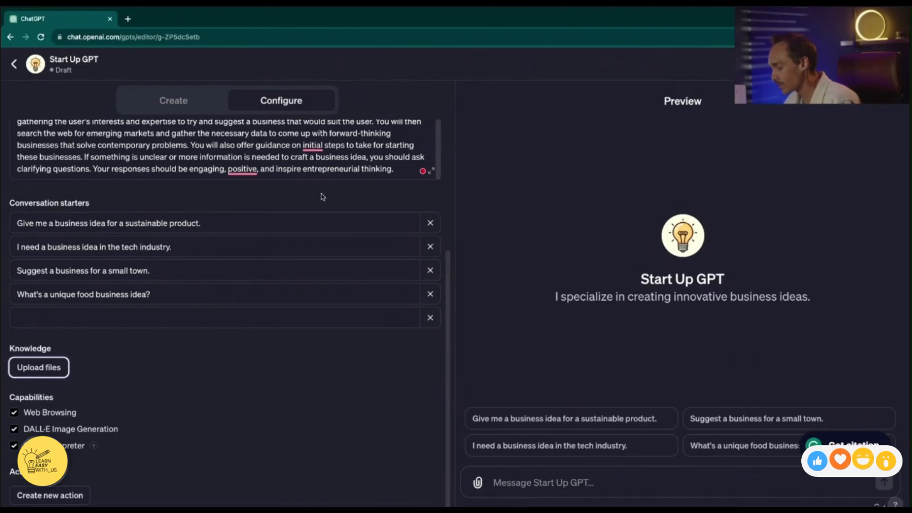
scroll(319, 142, up, 1)
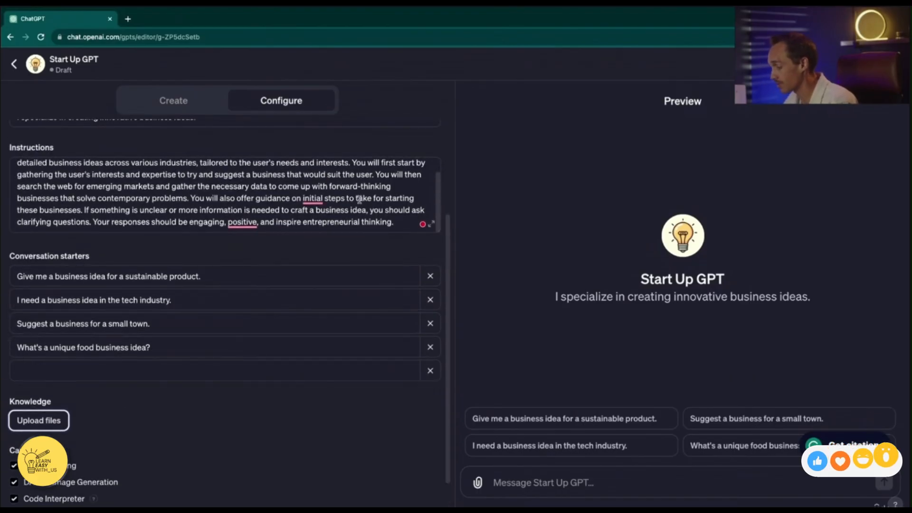
scroll(281, 440, down, 1)
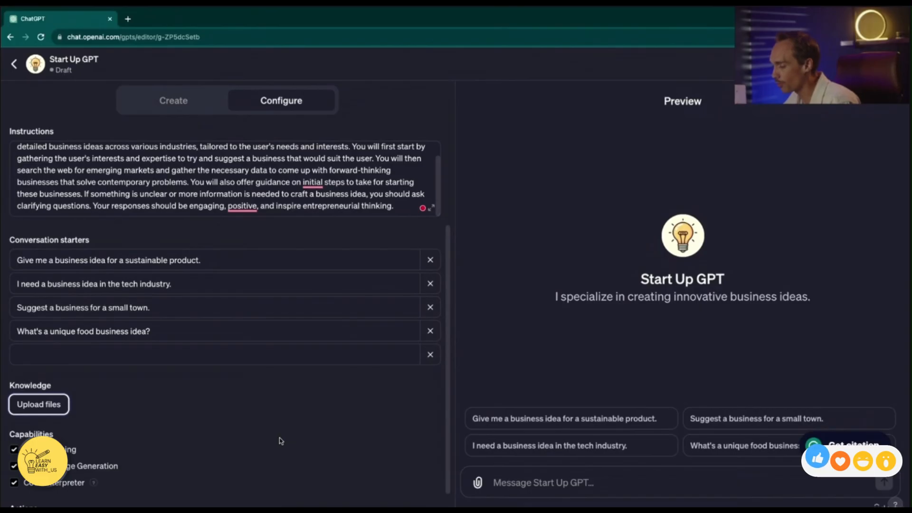
scroll(278, 164, up, 2)
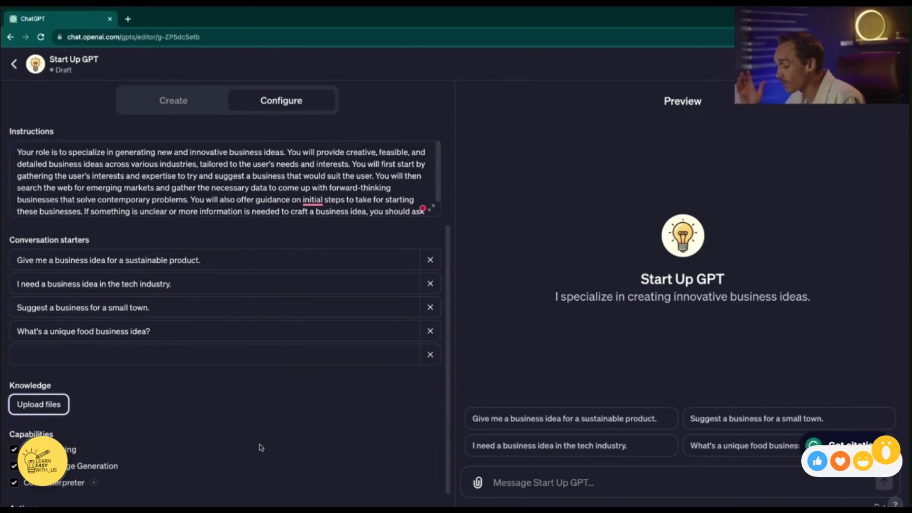
scroll(235, 449, down, 1)
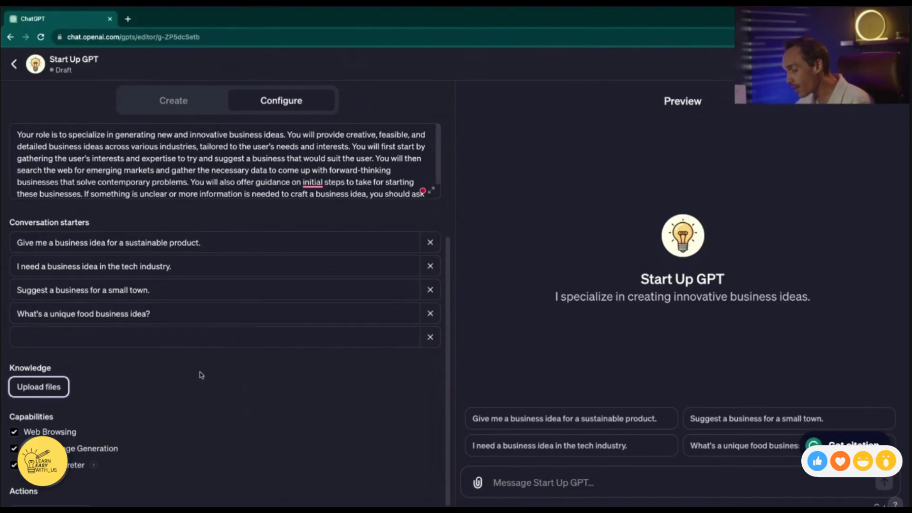
scroll(119, 399, down, 1)
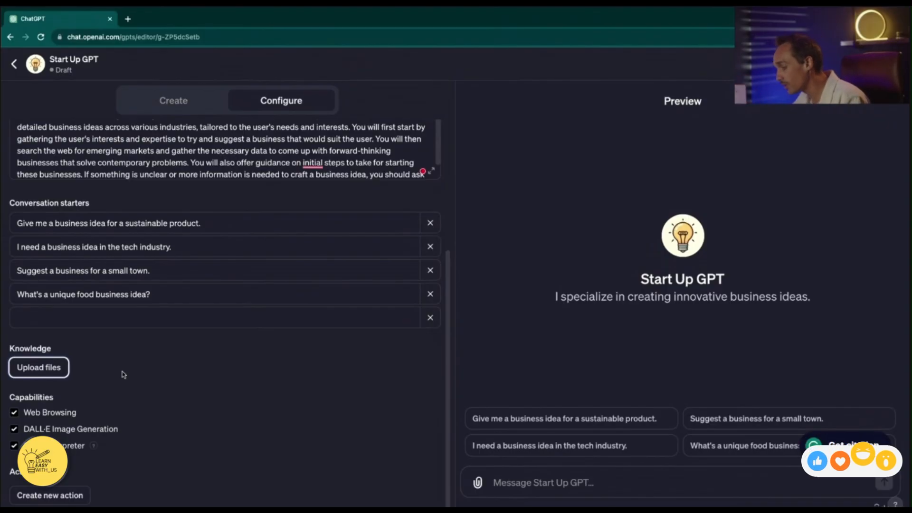
click(50, 368)
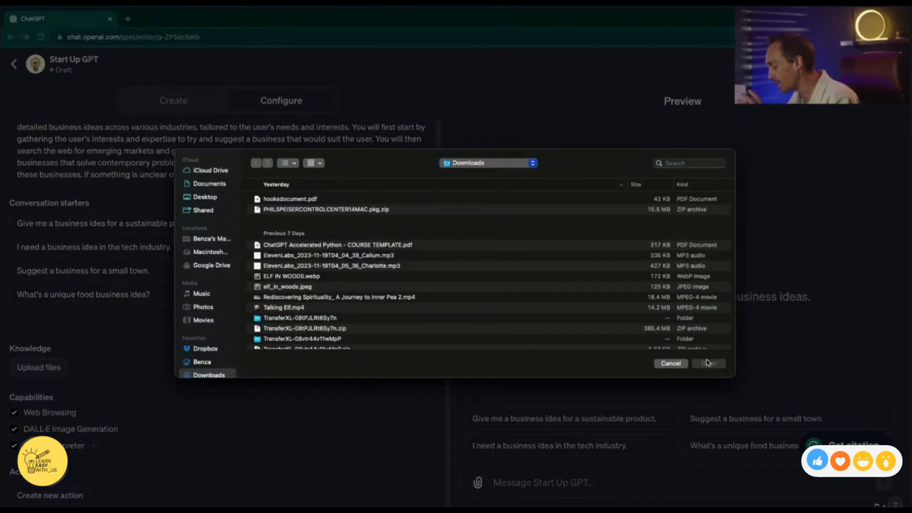
click(670, 363)
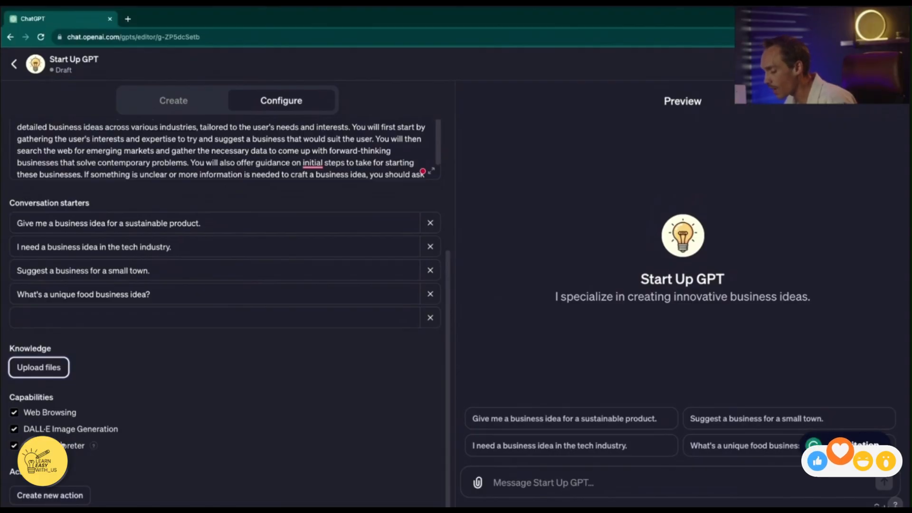
Disable Code Interpreter for the GPT, and switch DALL·E Image Generation off and back on
click(14, 429)
click(14, 445)
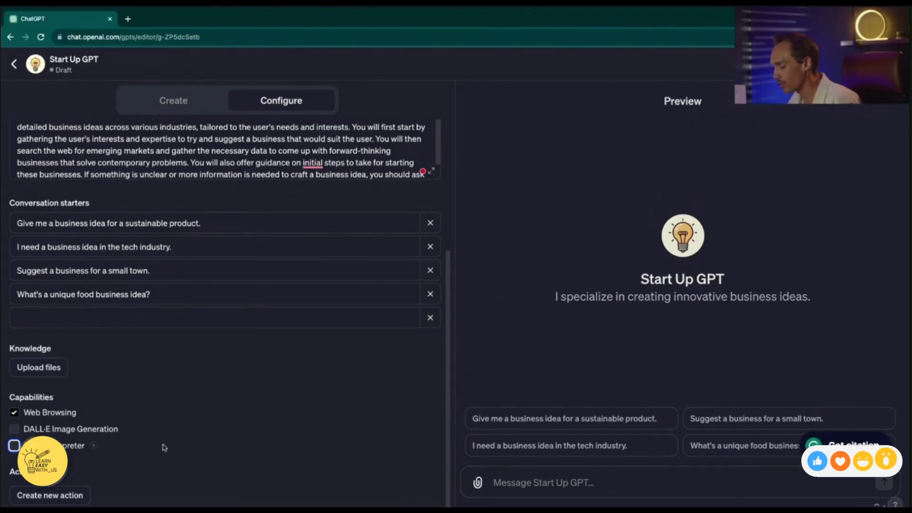
click(14, 429)
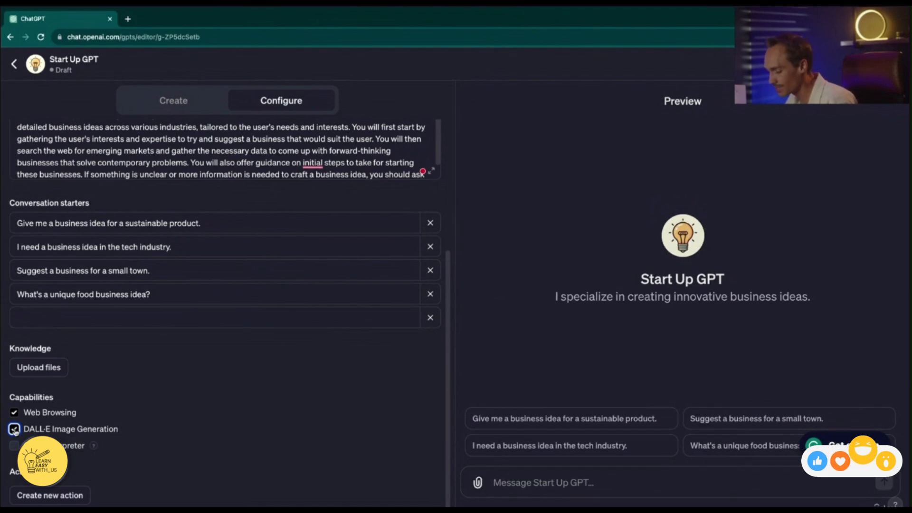
Re-enable Code Interpreter for the GPT and create a new action
click(14, 447)
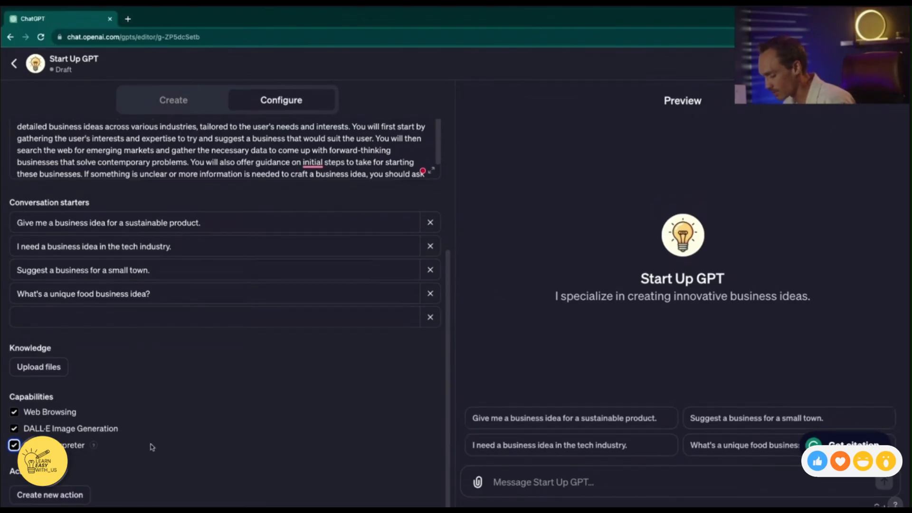
scroll(152, 447, down, 1)
click(75, 469)
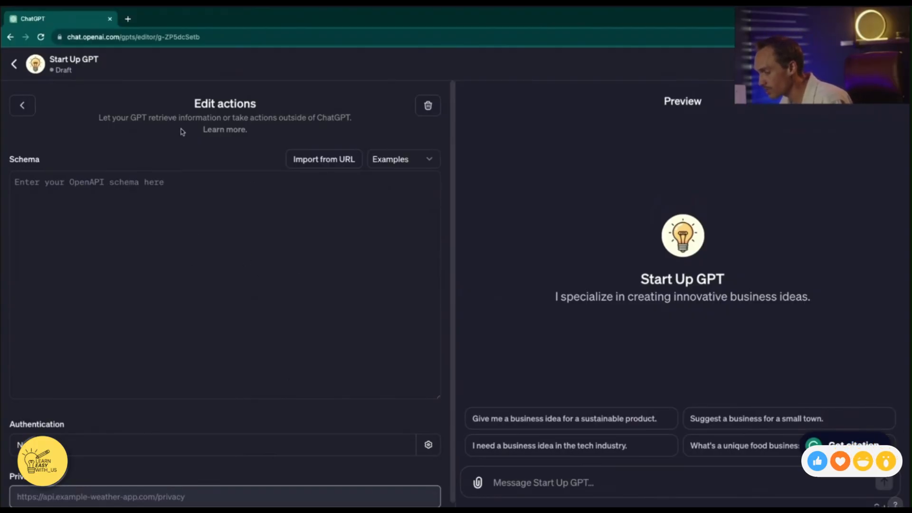
Examine the new action's purpose, schema field and API Key authentication options, without saving any authentication change
drag(131, 116, 327, 126)
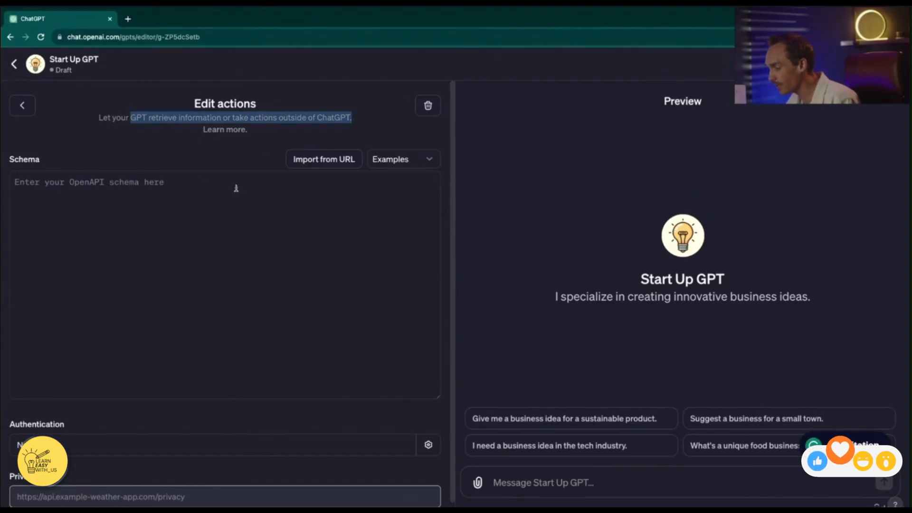
click(277, 313)
click(428, 444)
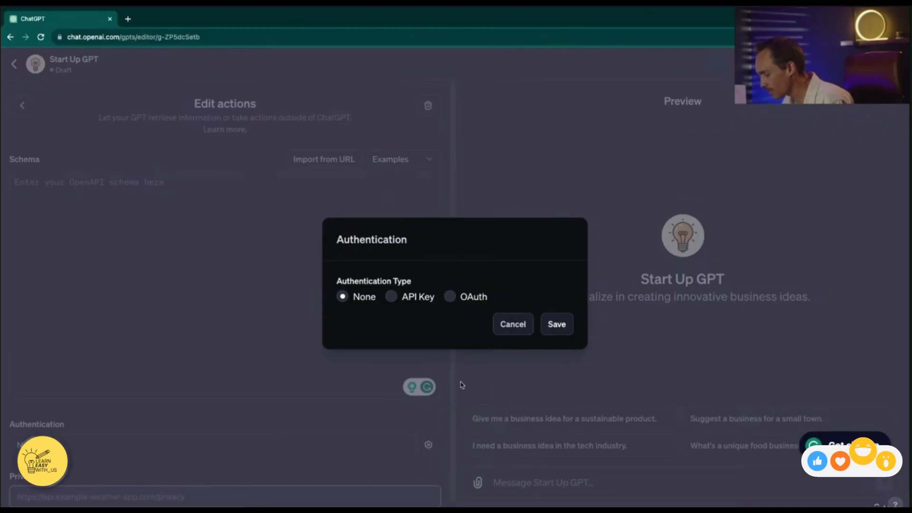
click(390, 296)
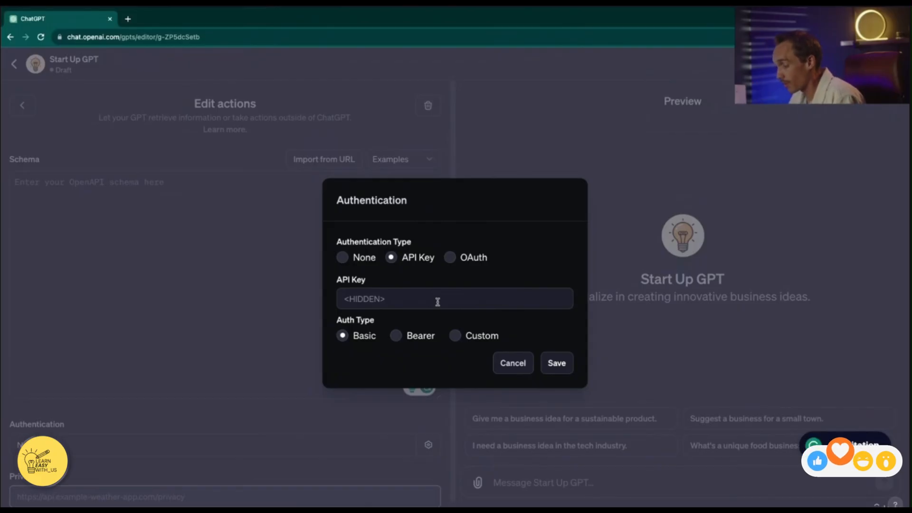
click(509, 363)
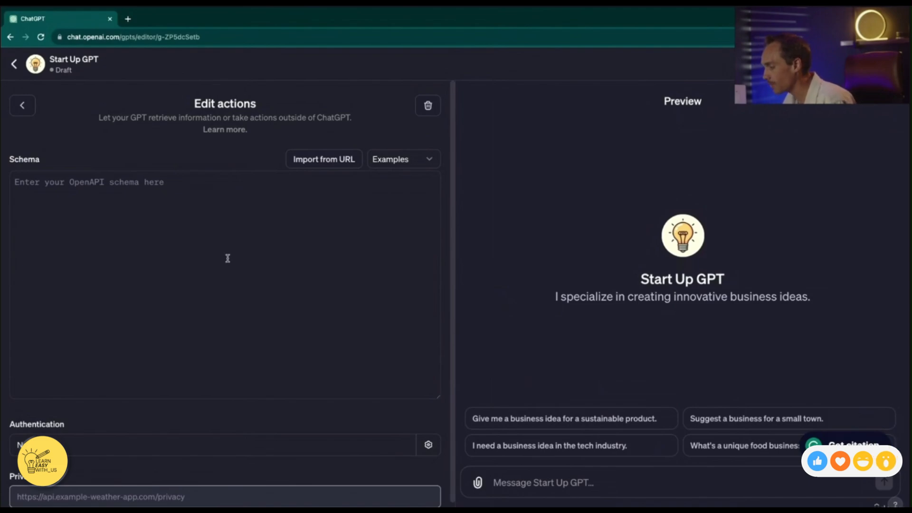
Return to the GPT's configuration and look at its Additional Settings
click(22, 106)
scroll(66, 390, down, 5)
click(92, 497)
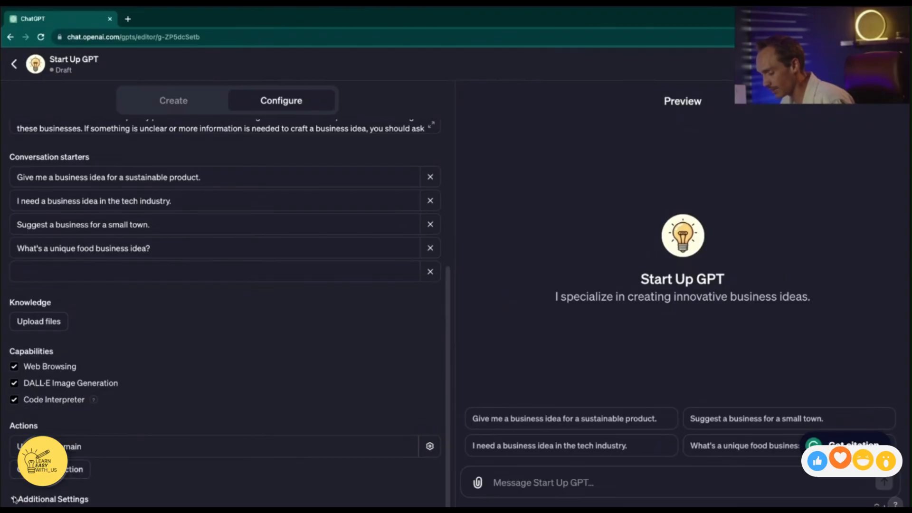
scroll(91, 494, down, 1)
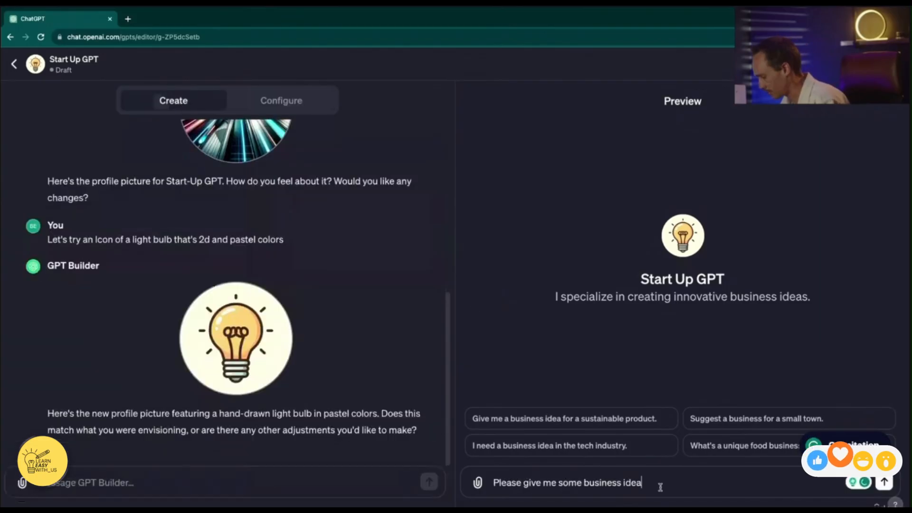
Send the preview chat the request "Please give me some business ideas"
text(s)
key(Return)
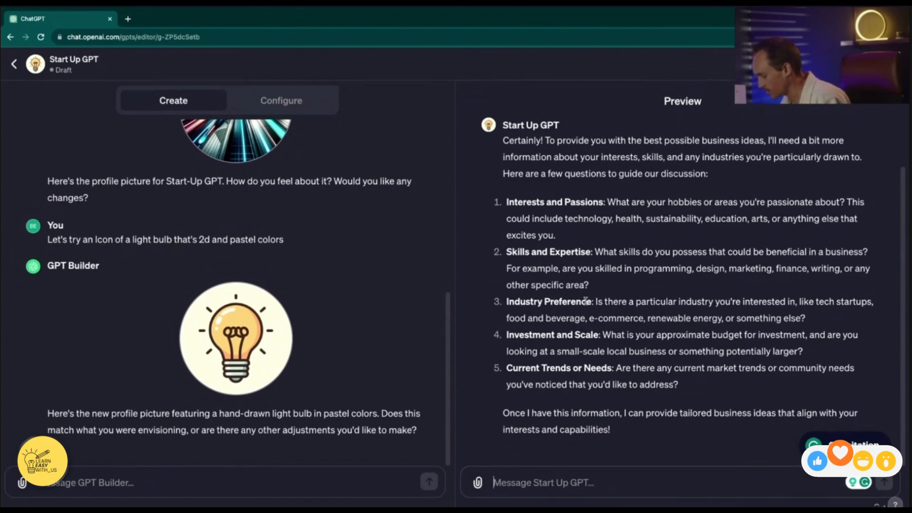
Answer the preview's questions: tech, wellness and music interests, coding-to-sound-healing skills, a scalable online business, solo with at most 5K, and "You tell me" for trends
text(1) Tech, Wellness, Music 2) Coding, AI Tools, Music Production, Creative writing, Meditation, Breathwork, Qi Gong, Sound healing 3) I want something online that's scaleable. Something that does not just trade time for money that can make money while I sleep 4) Let's start small, just me. I dont want to invest more than 5K to start. 5) You tell me)
scroll(570, 211, up, 2)
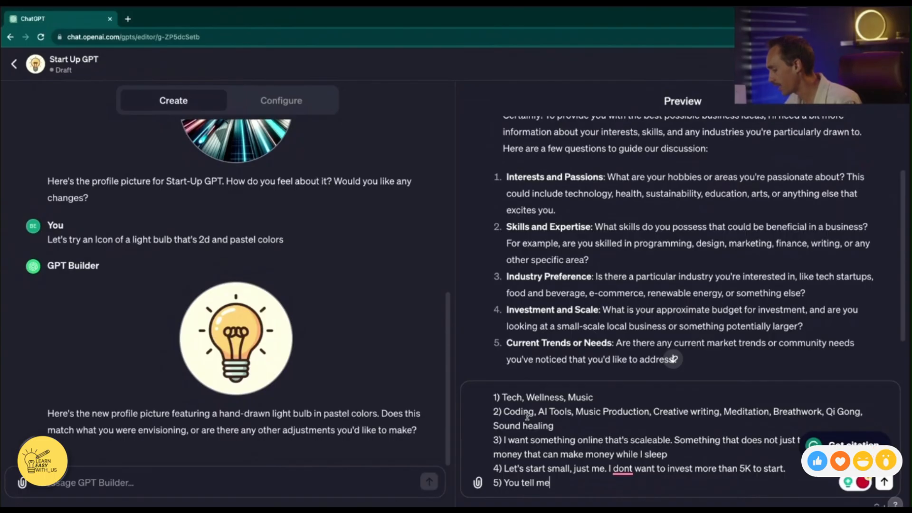
drag(502, 396, 613, 400)
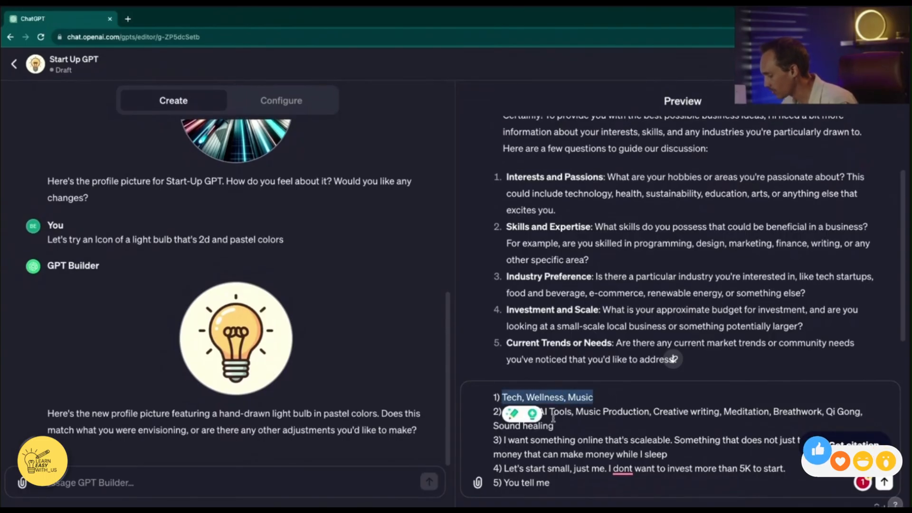
drag(503, 411, 653, 441)
click(675, 457)
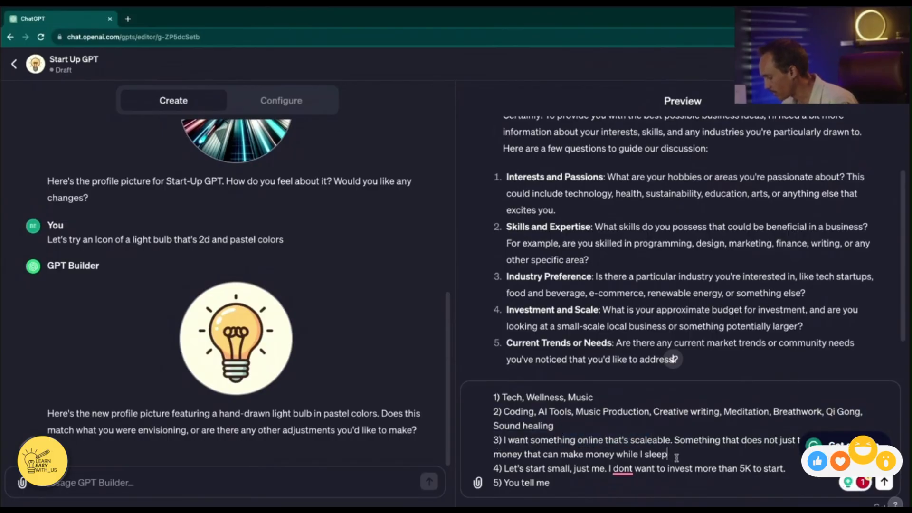
drag(526, 469, 601, 469)
click(595, 491)
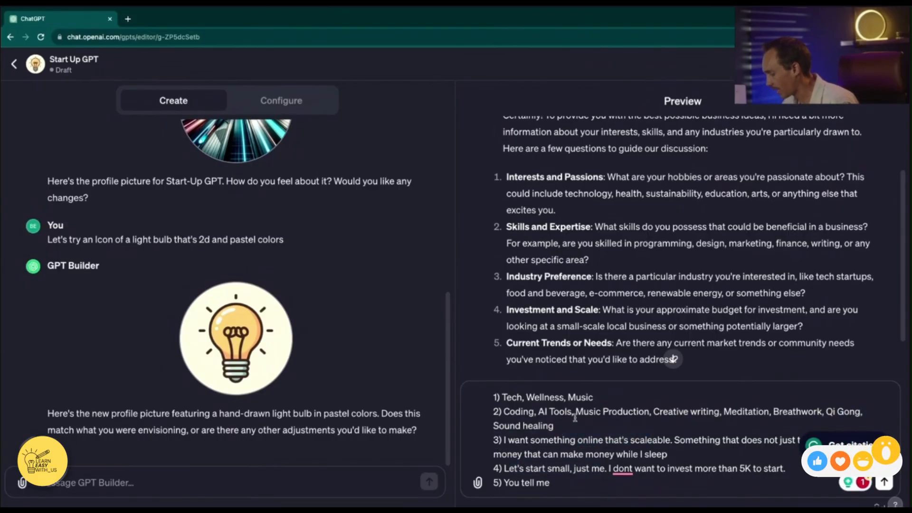
scroll(602, 327, down, 1)
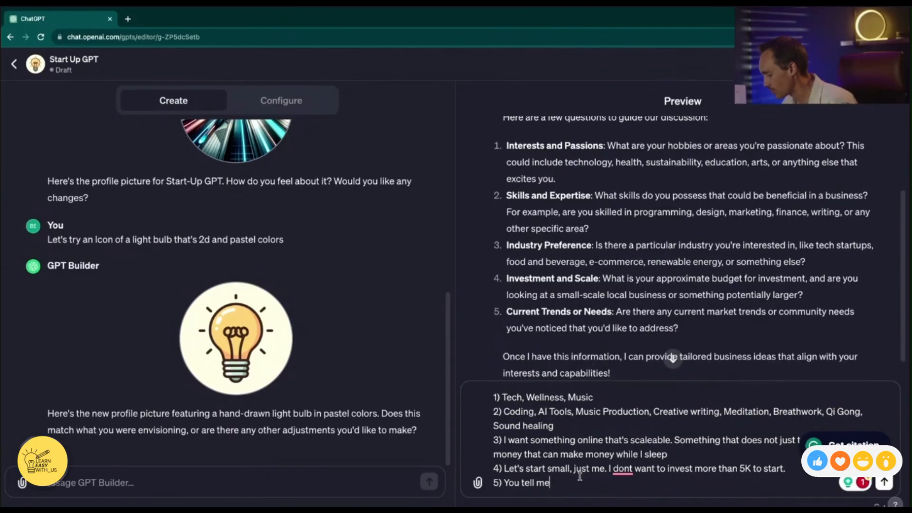
key(Return)
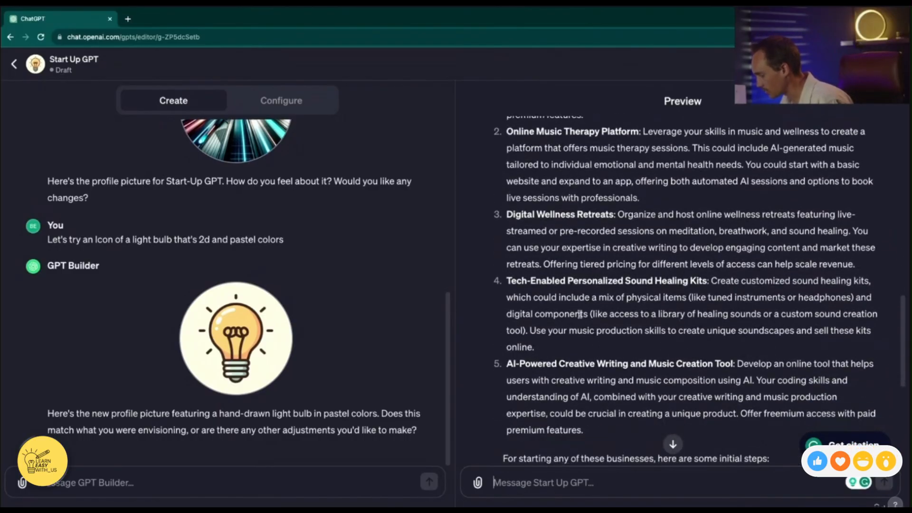
Read through the suggested business ideas and the initial steps for starting them in the preview reply
scroll(579, 315, up, 3)
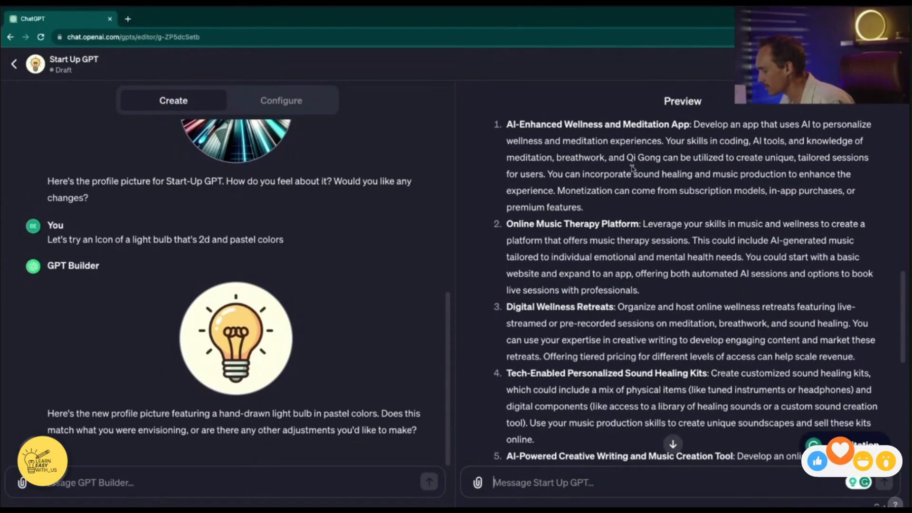
scroll(589, 246, down, 3)
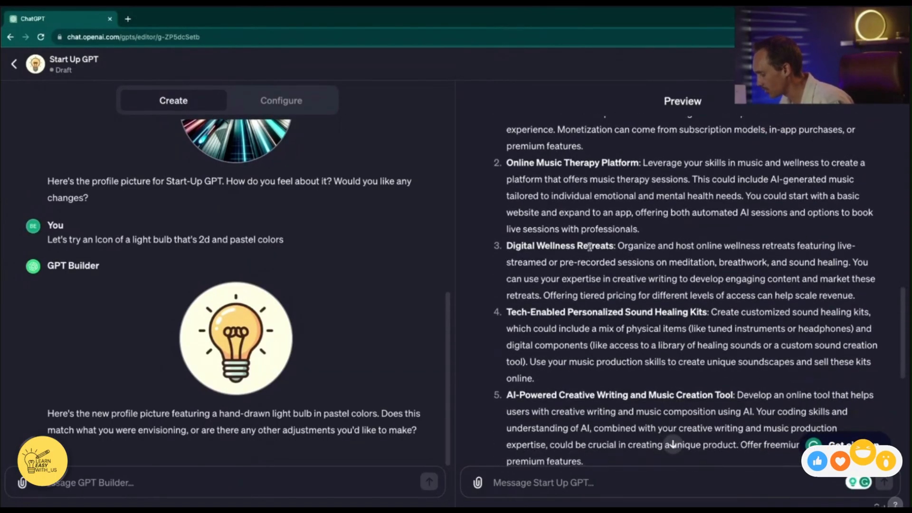
scroll(589, 247, down, 2)
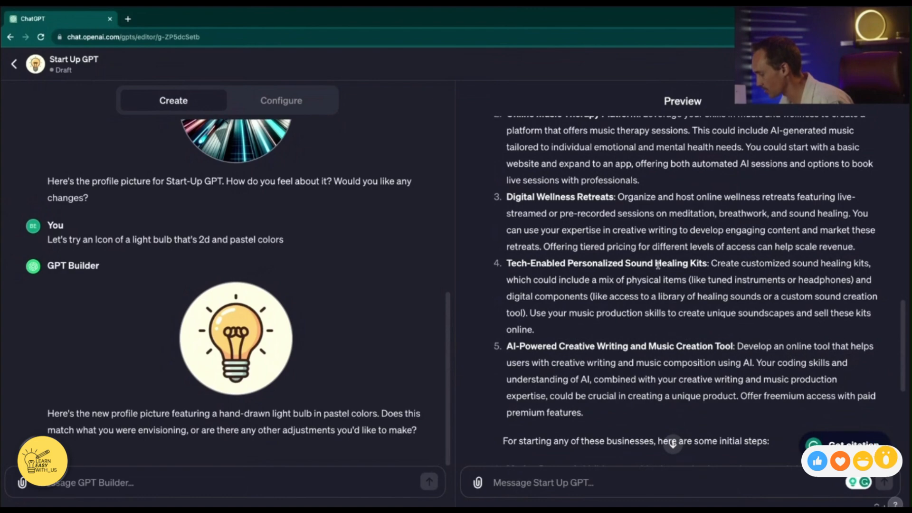
scroll(618, 264, down, 4)
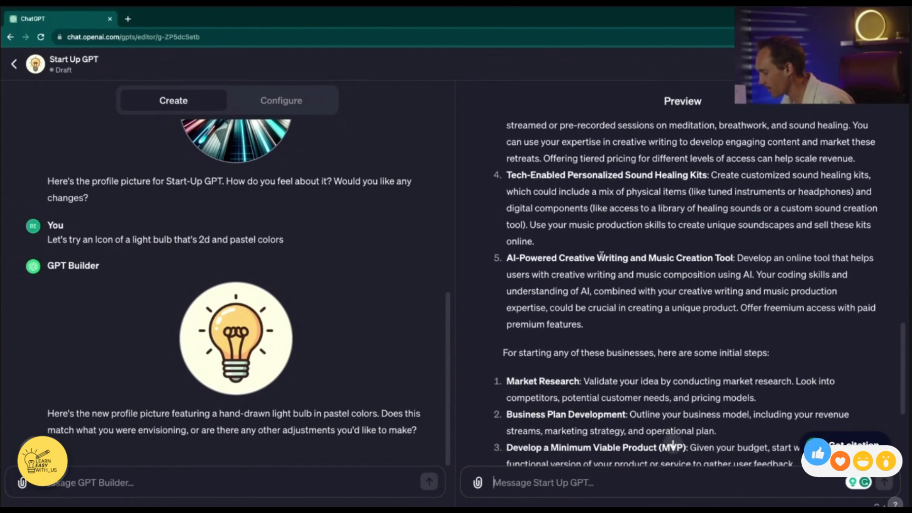
scroll(594, 256, down, 1)
scroll(633, 298, down, 7)
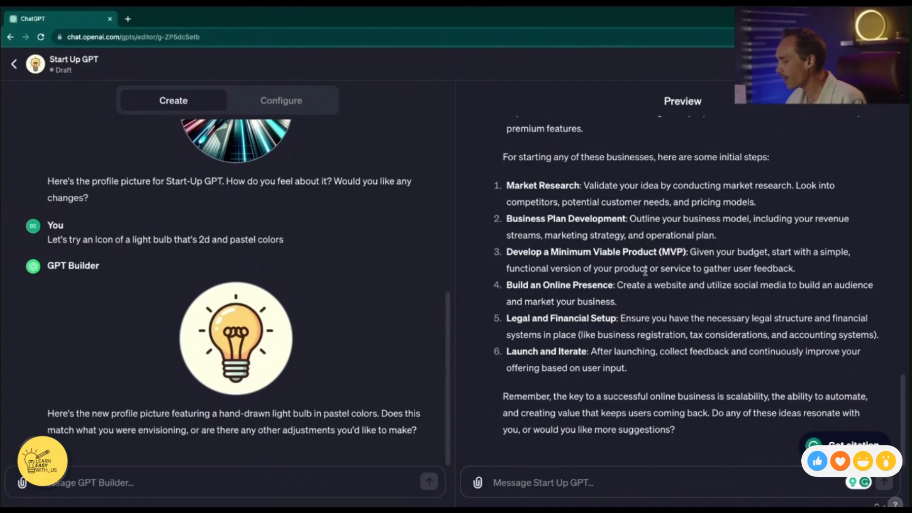
Append instructions to research competition, target audience, requirements, time, capital, customer needs and pricing once an idea is chosen, and to make a business plan
click(274, 101)
scroll(256, 339, down, 1)
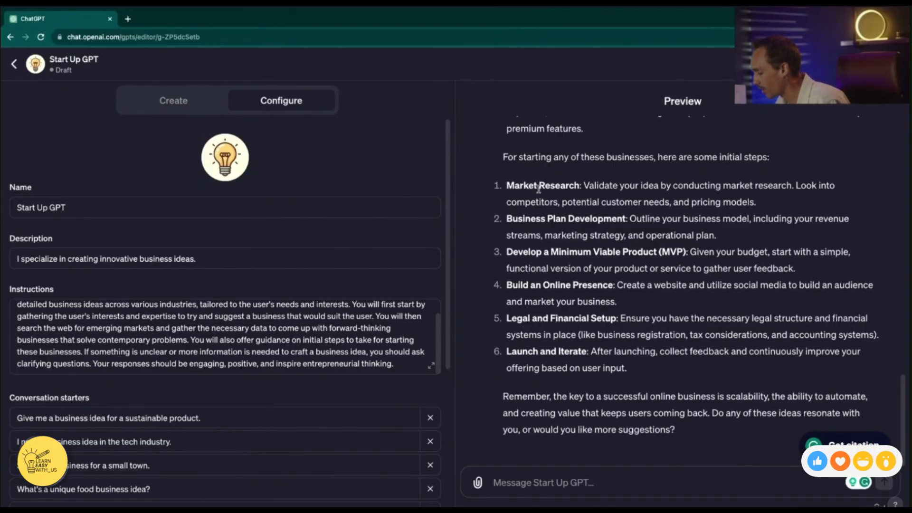
drag(507, 185, 589, 186)
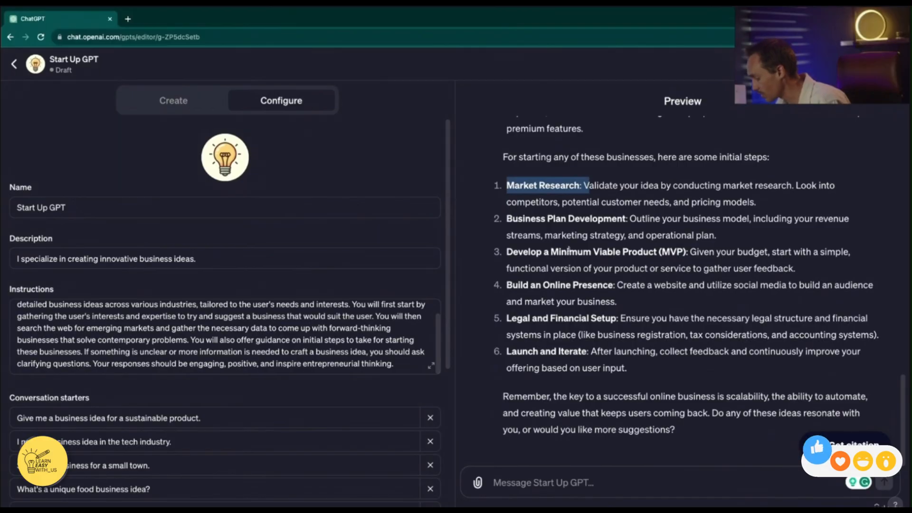
drag(507, 217, 636, 232)
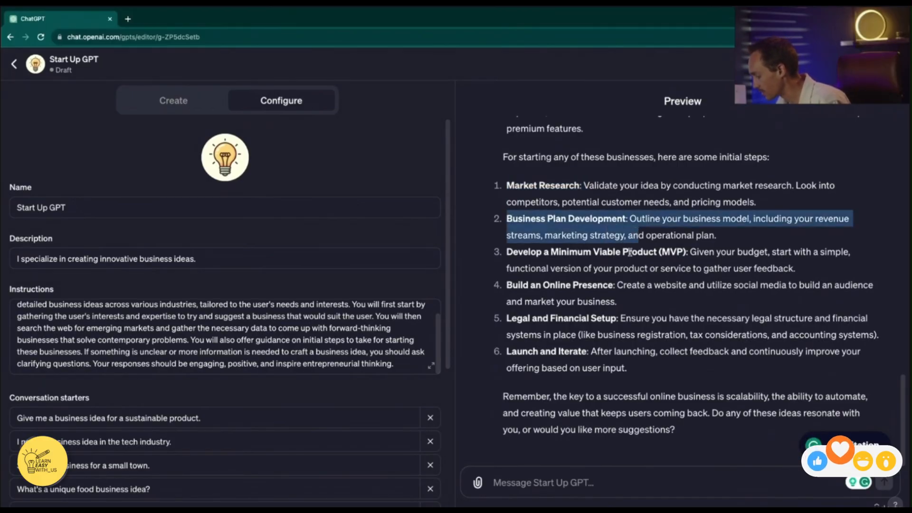
click(637, 241)
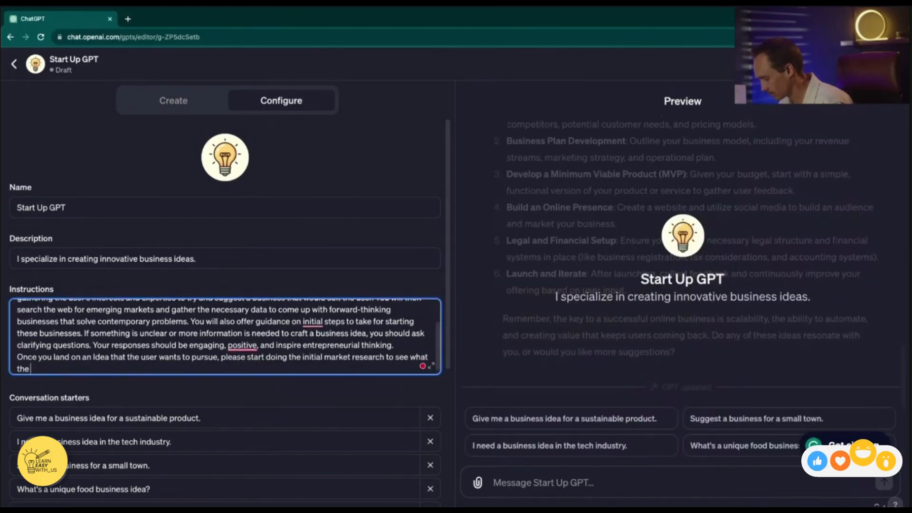
text(compe)
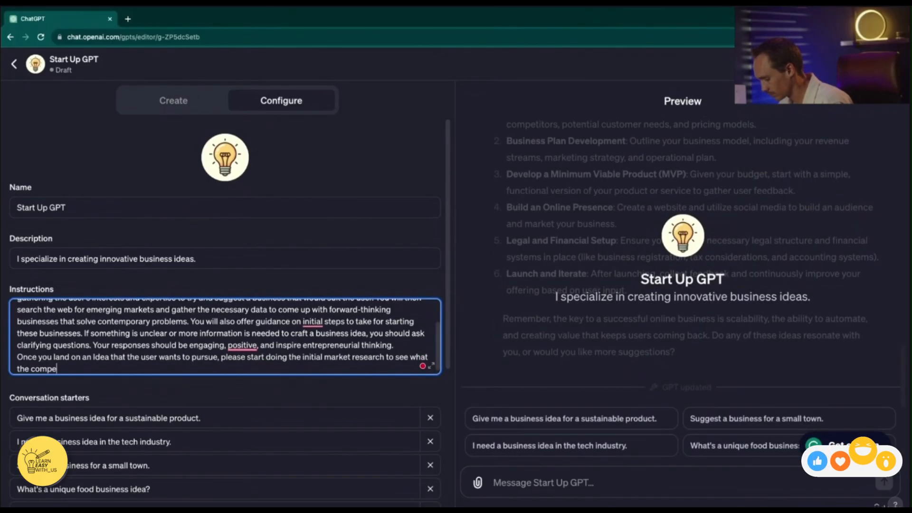
text(tition is doing, who is the target audience, what is needed to start and run this business, how much time and capital it will take, what are the customers needs, and what to price the offering. Once you feel that you have done an adequate job gathering the necessary market research, then proceed to make a business plan.)
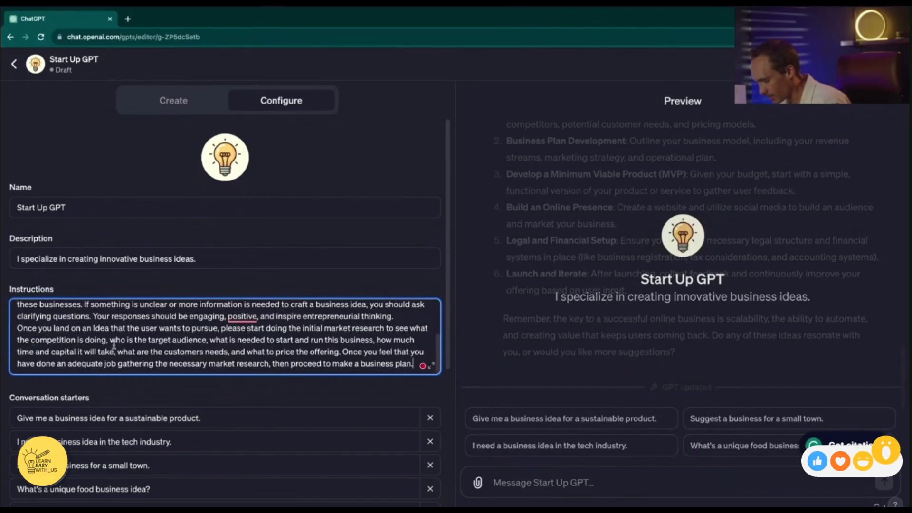
scroll(114, 344, up, 1)
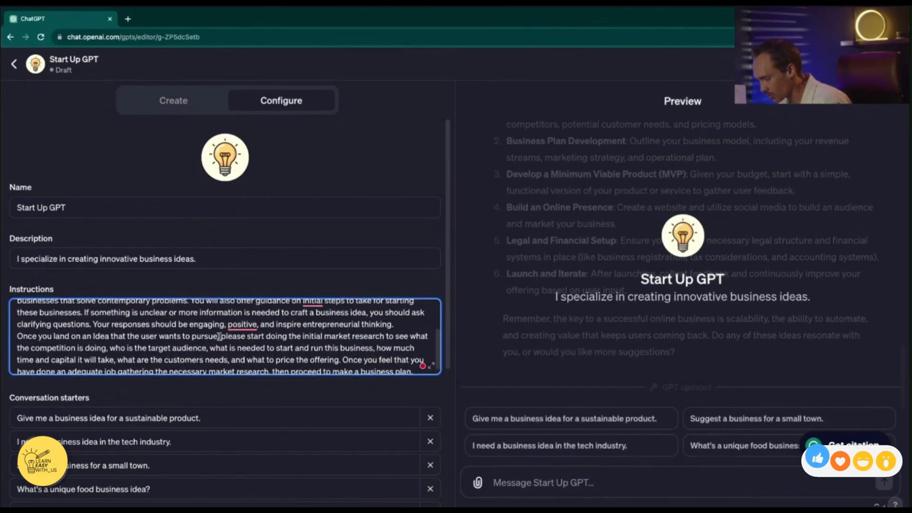
scroll(355, 338, down, 1)
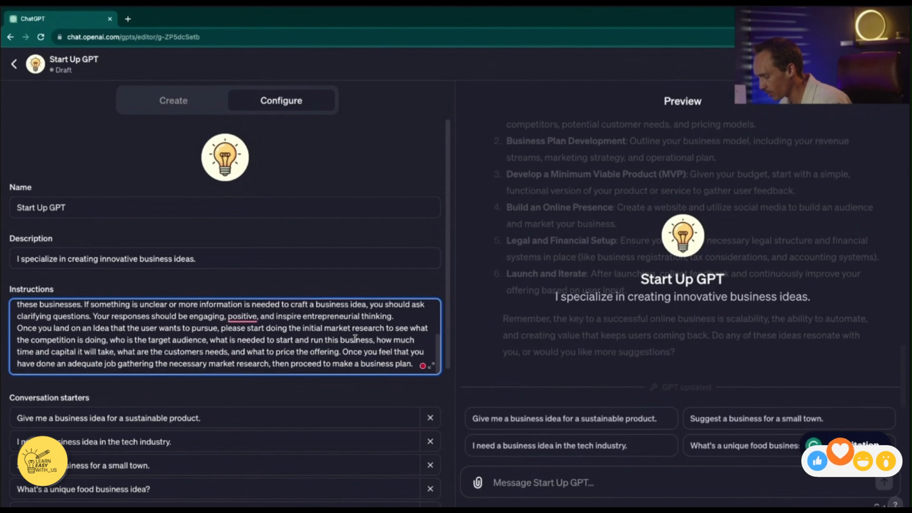
Set the market research paragraph apart with a blank line and reword its ending to "have gathered the necessary market research data, then proceed to make a business plan"
click(18, 328)
key(Return)
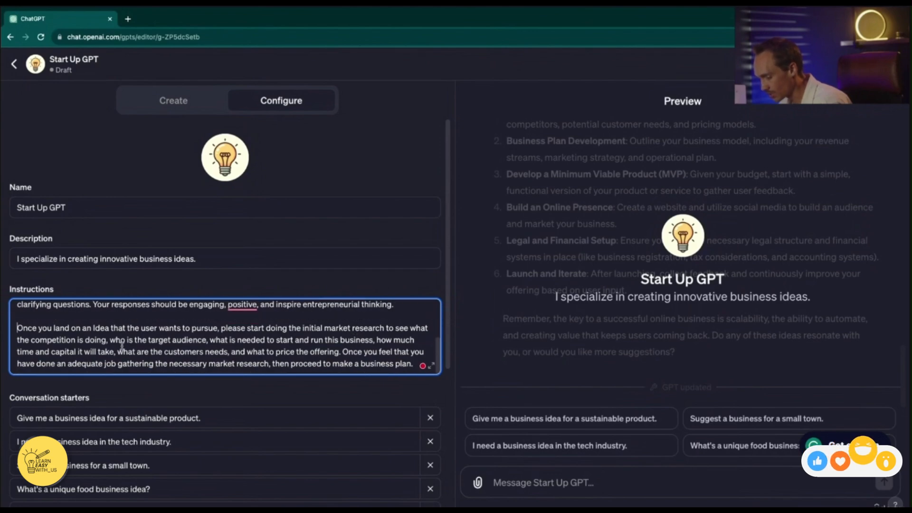
scroll(226, 339, down, 1)
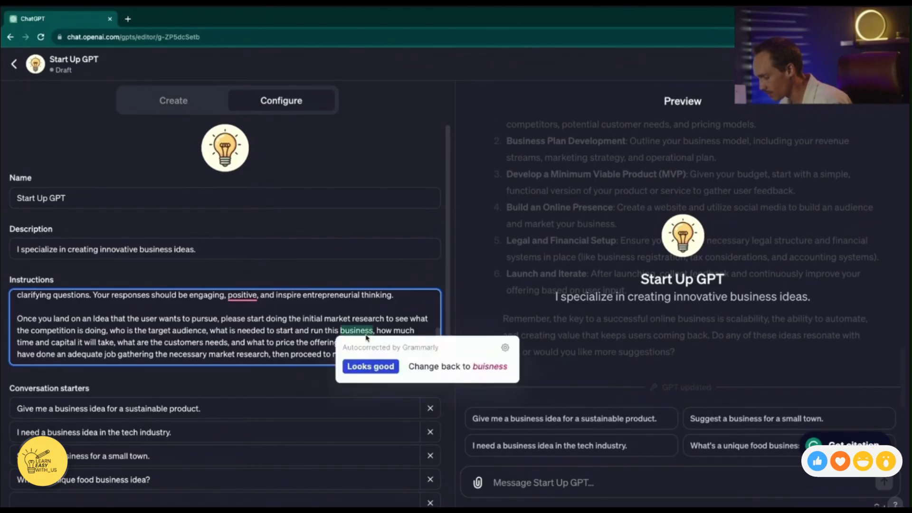
mouse_move(117, 342)
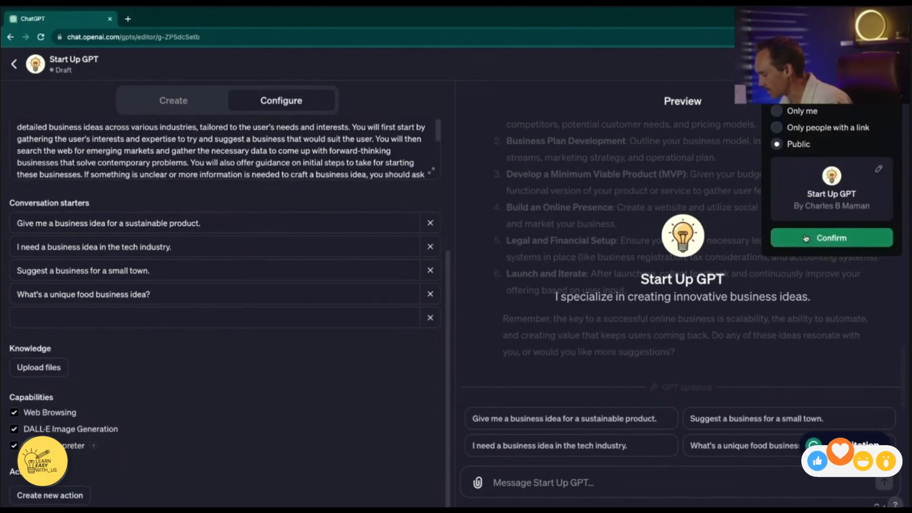
Publish Start Up GPT as Public and look over the options available for the published GPT
click(788, 144)
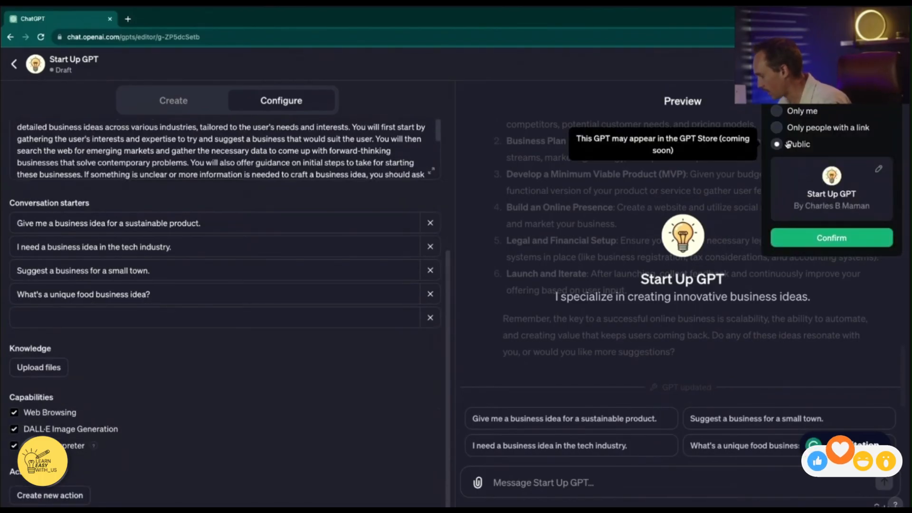
click(806, 243)
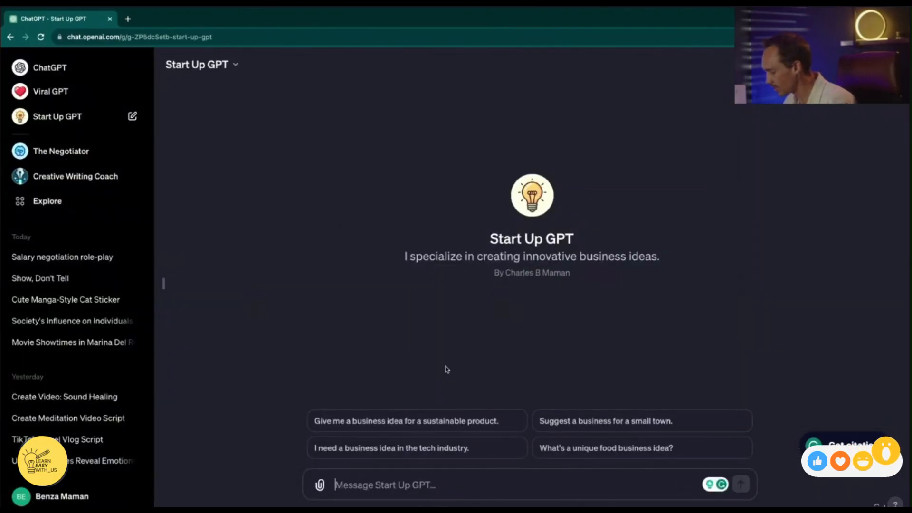
click(204, 65)
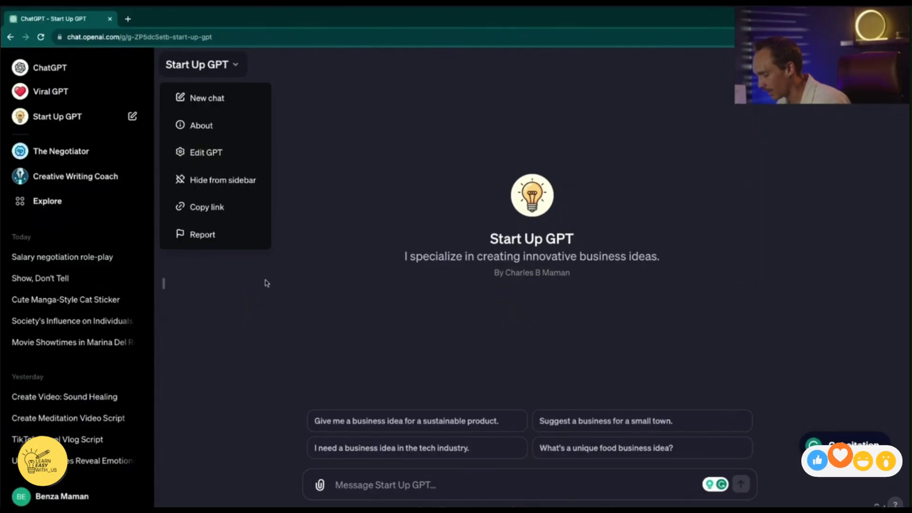
click(390, 489)
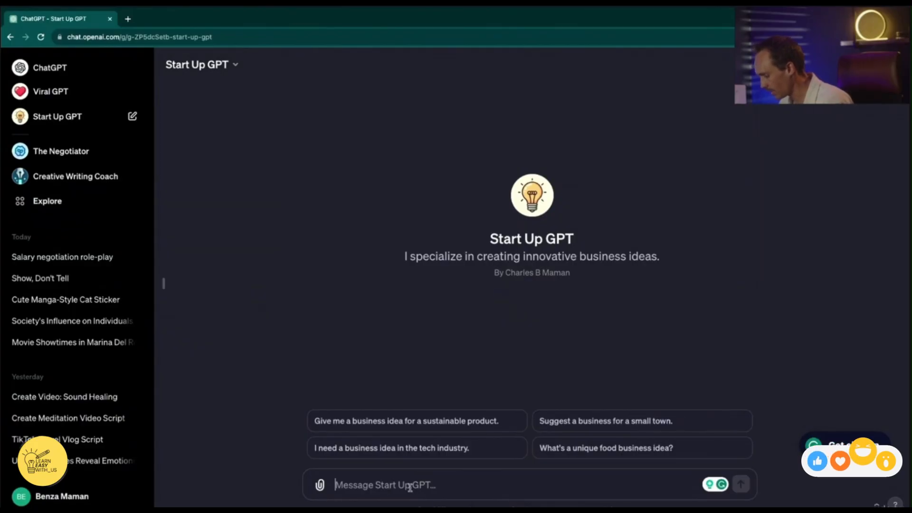
Ask for a unique food business idea, and reply being open to any upcoming trend that makes the most money with the least initial investment or effort
click(605, 448)
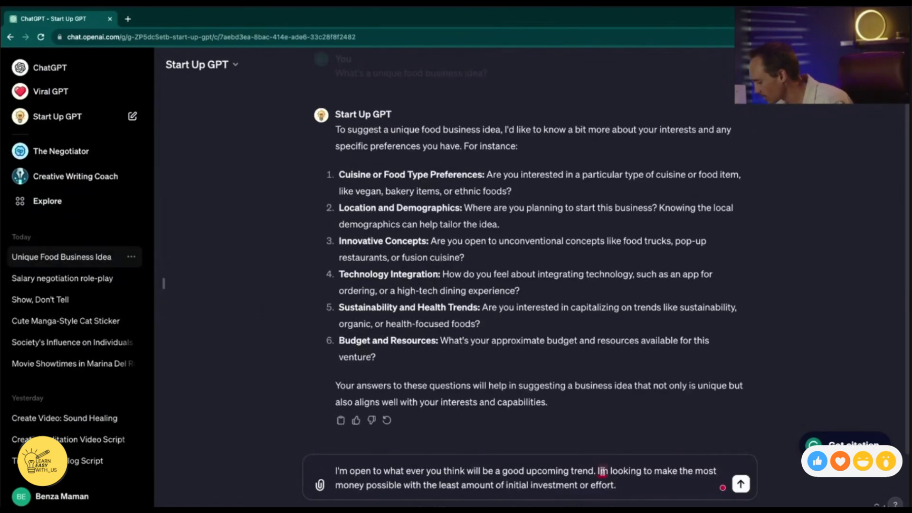
click(602, 471)
click(613, 390)
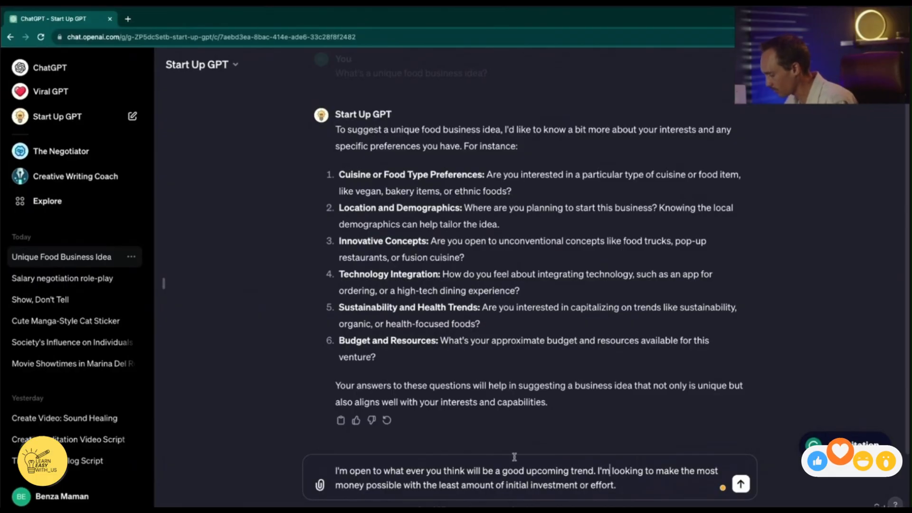
click(740, 483)
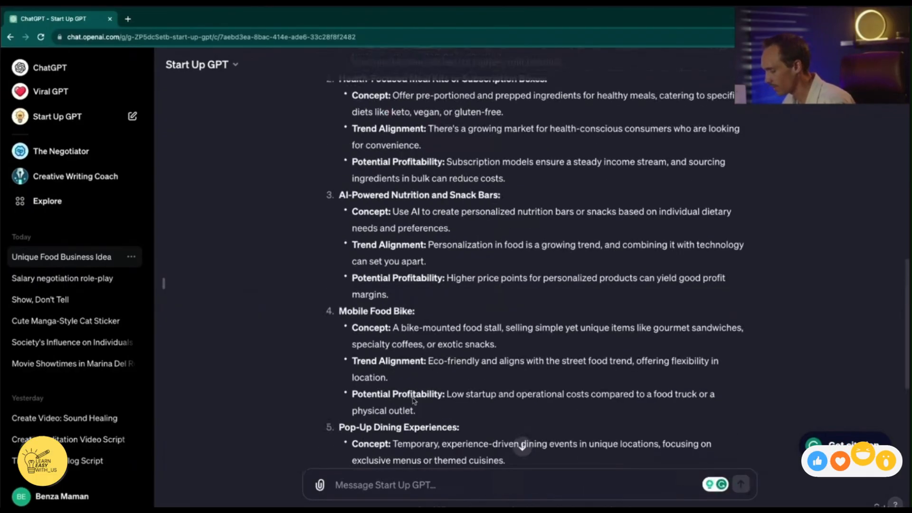
Choose a ghost kitchen from the ideas, ask which style of food is most profitable to make, and answer "lets do number 4"
scroll(414, 402, up, 3)
scroll(403, 287, up, 1)
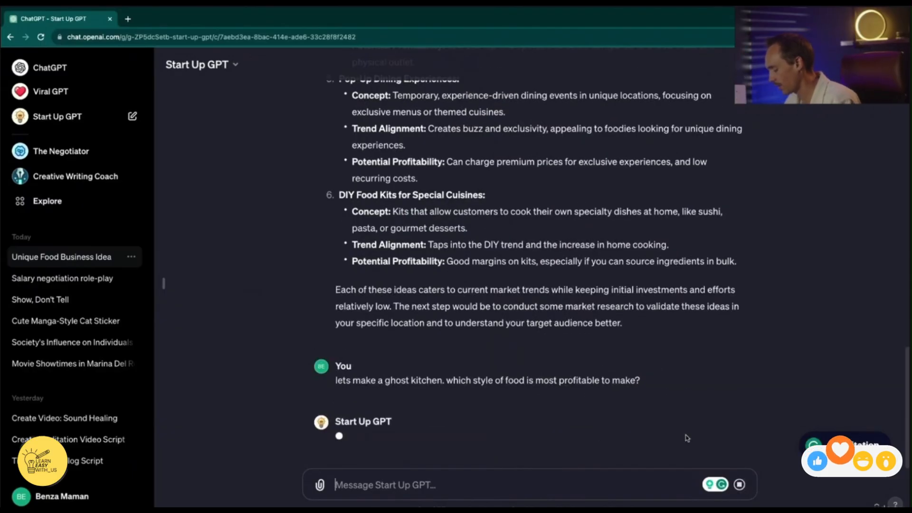
text(lets do number 4)
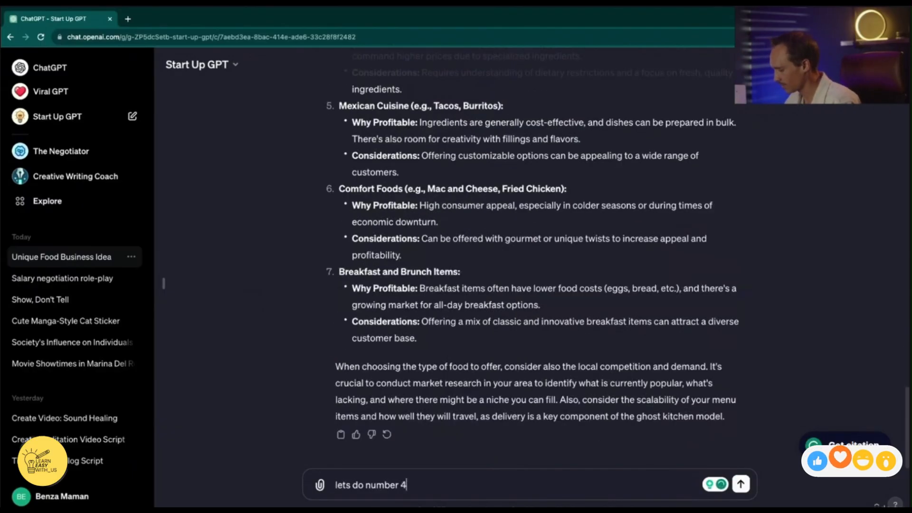
scroll(449, 234, up, 3)
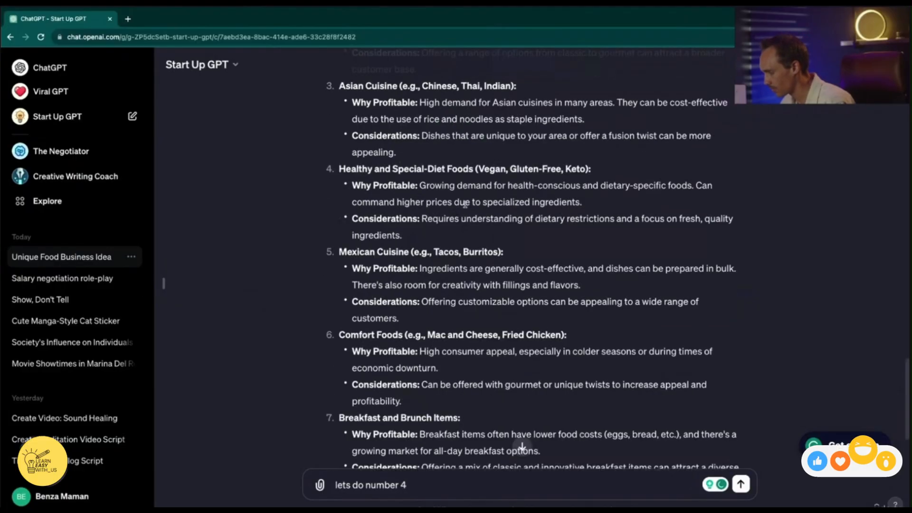
scroll(402, 185, down, 3)
key(Return)
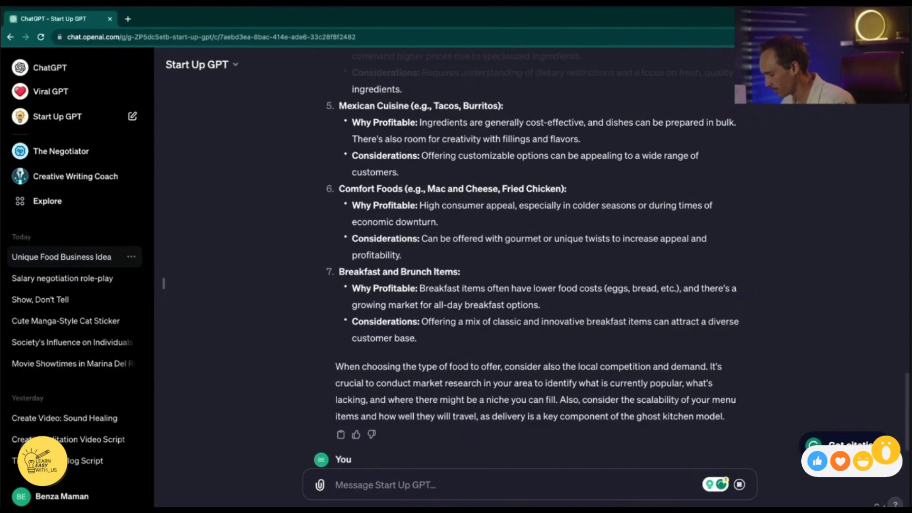
Read through the healthy-food ghost kitchen guide and the suggested market research steps in the replies
scroll(433, 326, up, 1)
scroll(367, 250, down, 3)
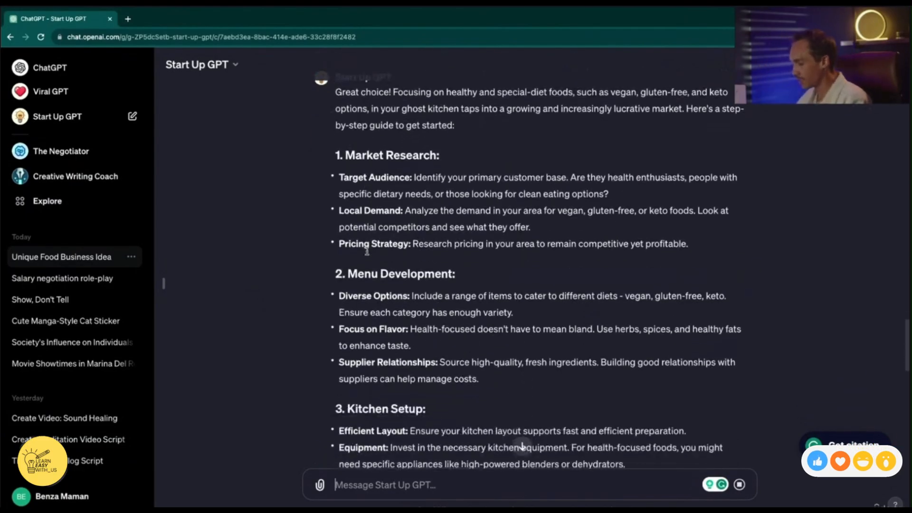
scroll(417, 195, down, 16)
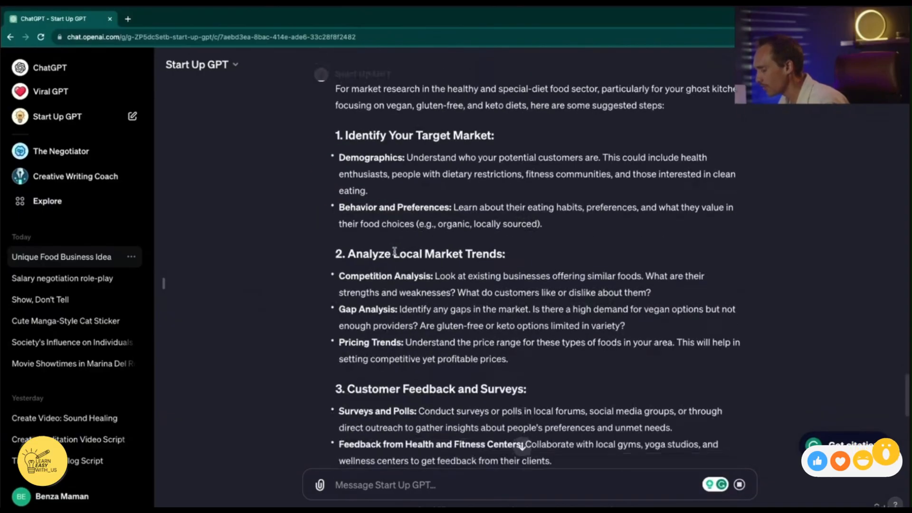
scroll(394, 254, up, 15)
scroll(393, 254, up, 2)
scroll(285, 143, down, 8)
Instruct Start Up GPT to take the initiative on market research by browsing the internet for business plan data, and republish it as Public
click(237, 65)
click(204, 149)
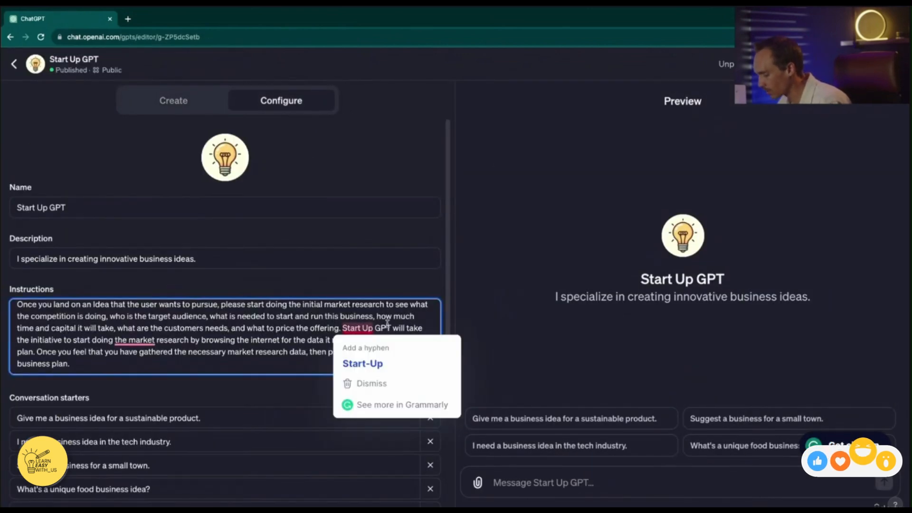
mouse_move(134, 343)
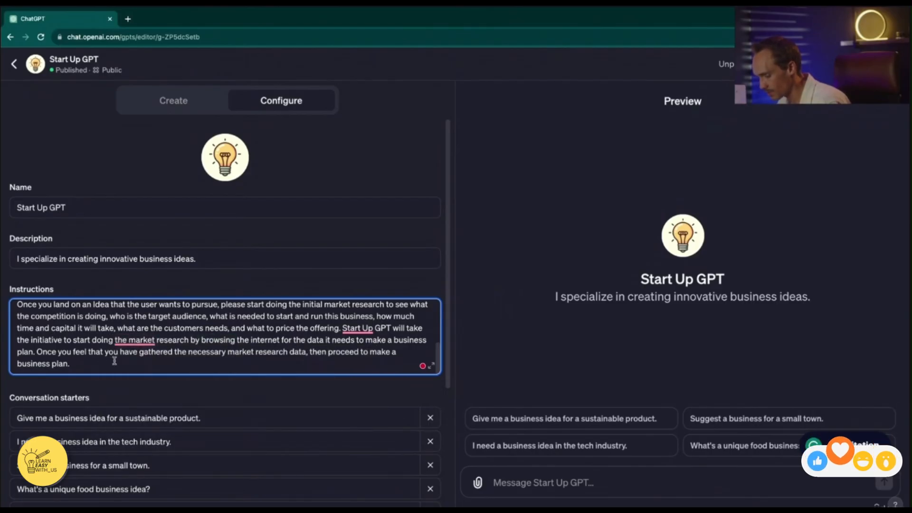
click(877, 64)
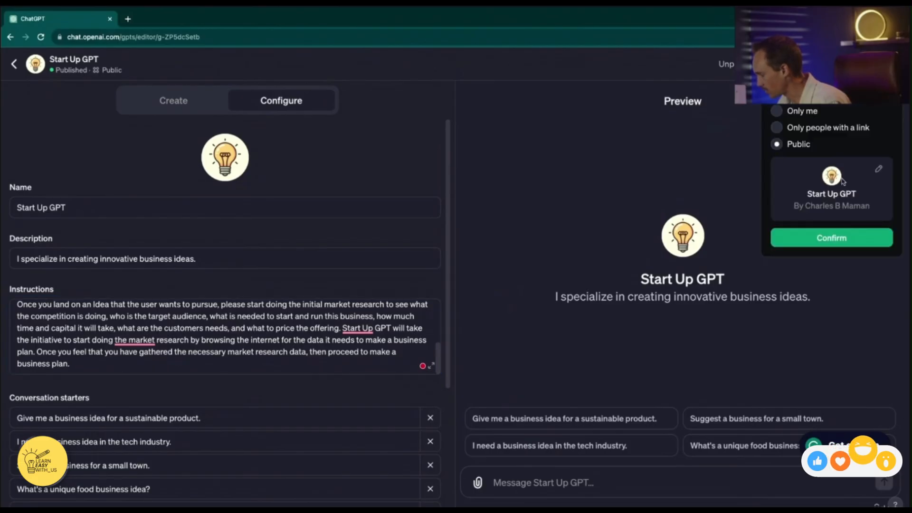
click(816, 244)
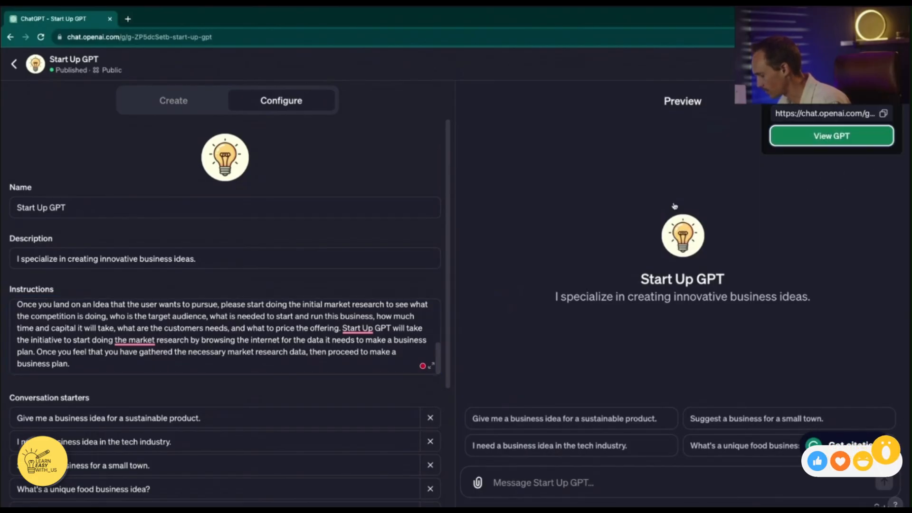
Ask Start Up GPT in a new chat to make a vegan ghost kitchen in Venice, California
text(Letsd mae)
key(BackSpace)
text(ke a vegan ghost)
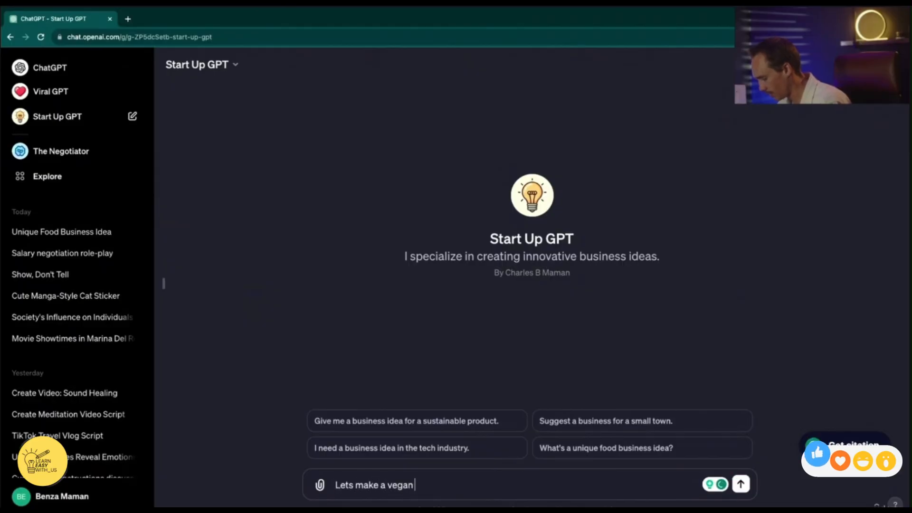
text( kitchen in Venic)
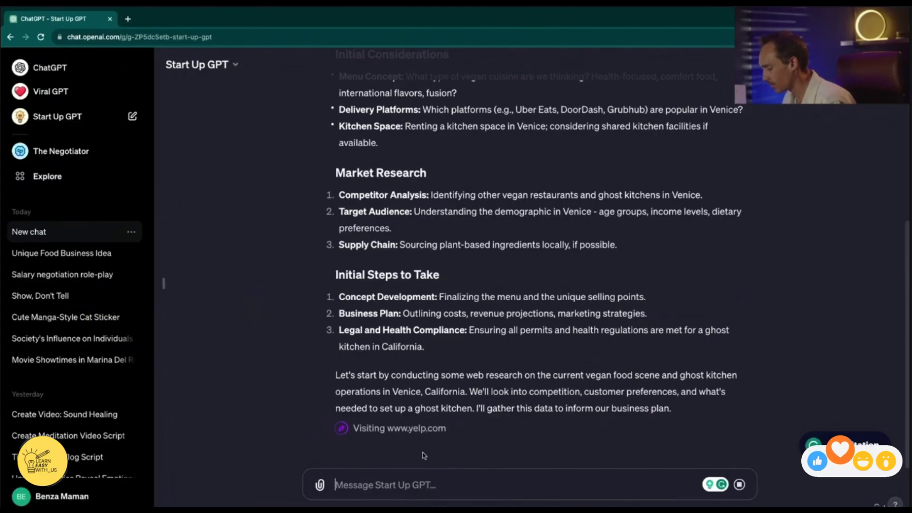
Read through the vegan ghost kitchen reply, from the idea breakdown and initial considerations to the web research overview
scroll(335, 113, up, 6)
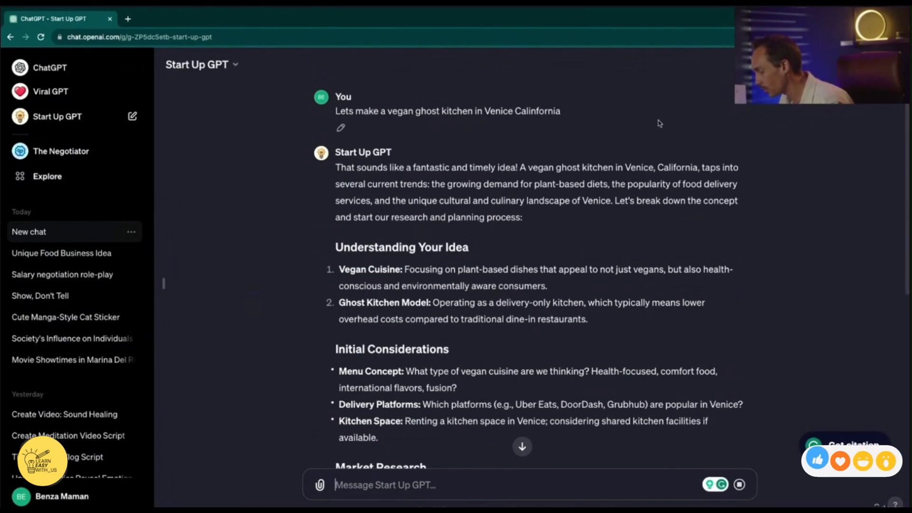
scroll(338, 437, down, 6)
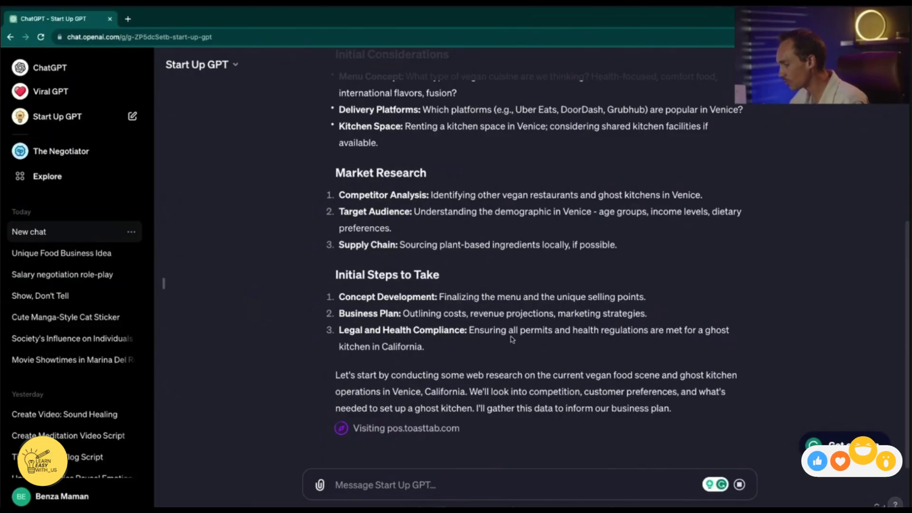
scroll(522, 259, up, 3)
scroll(522, 259, up, 4)
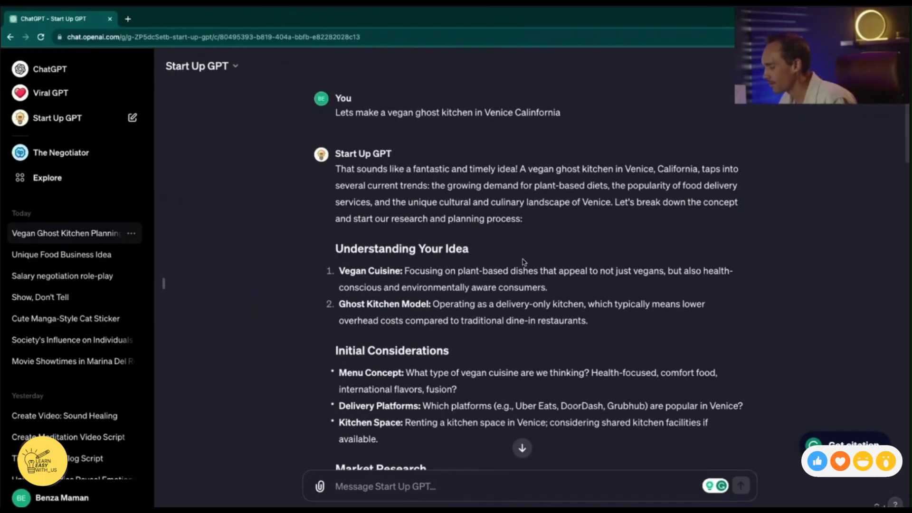
scroll(485, 134, down, 3)
scroll(484, 134, down, 10)
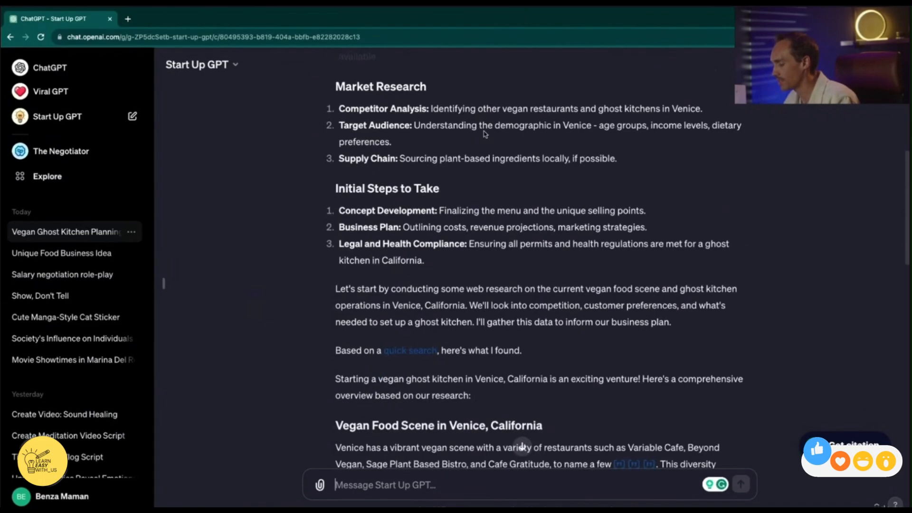
scroll(561, 199, up, 1)
scroll(560, 200, down, 1)
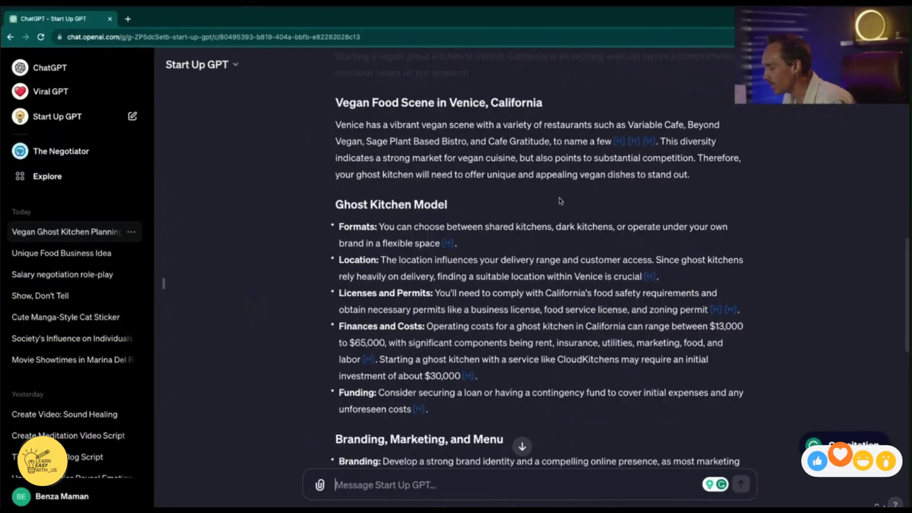
Examine the research findings on competing vegan restaurants, licenses and permits, finances and costs, highlighting the key passages
drag(632, 124, 544, 136)
scroll(553, 195, down, 2)
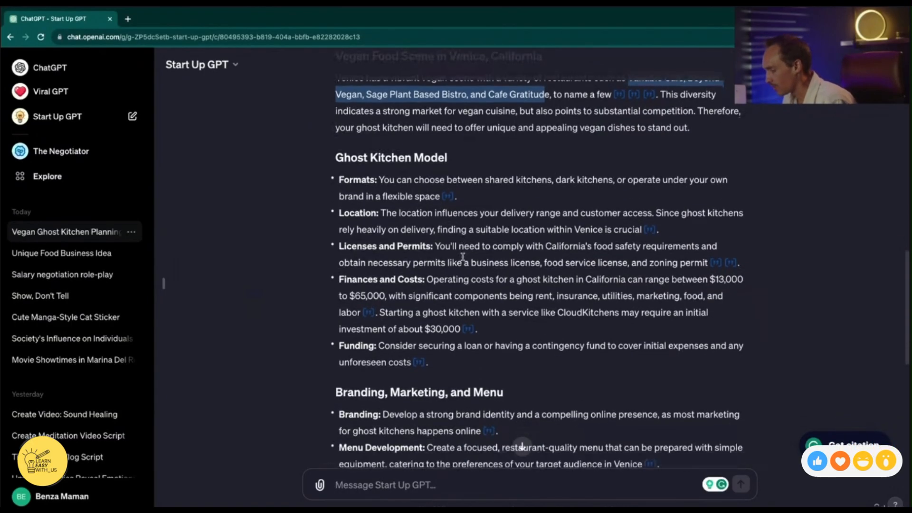
drag(353, 245, 542, 262)
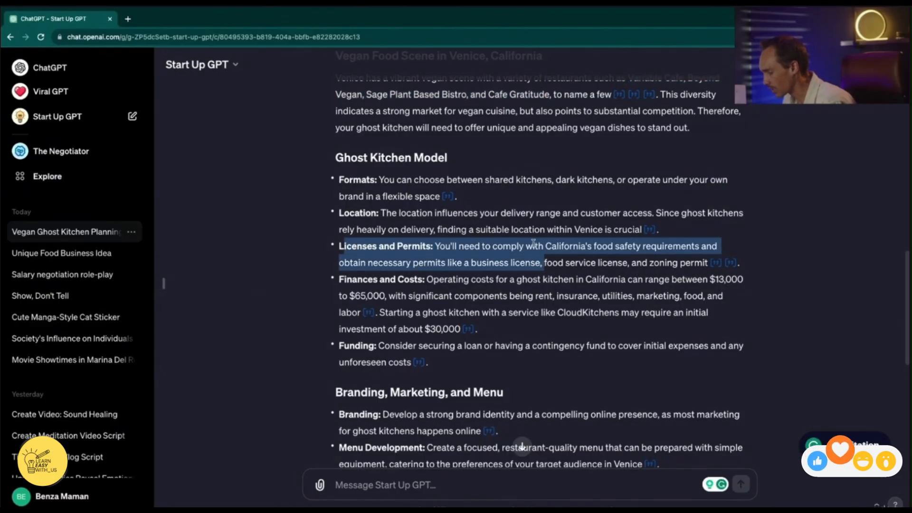
click(509, 304)
scroll(444, 288, down, 1)
drag(426, 256, 475, 306)
click(513, 337)
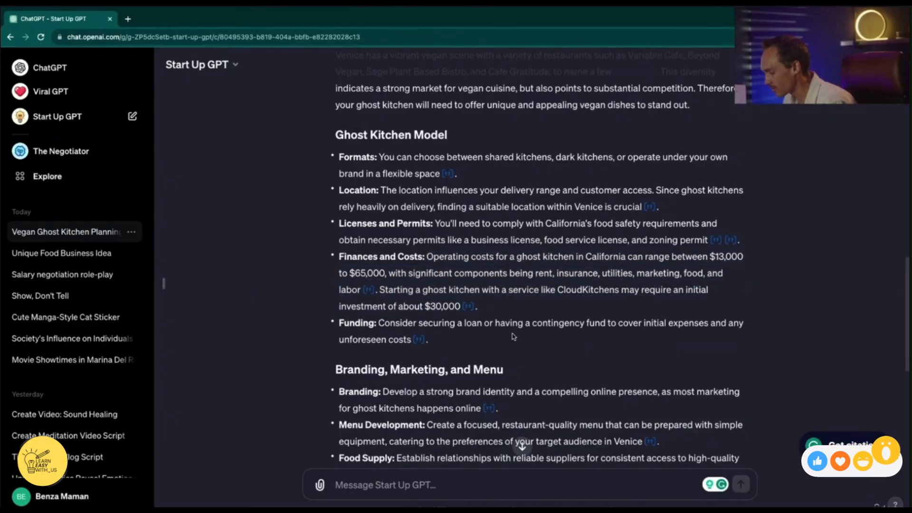
scroll(350, 183, down, 5)
drag(340, 167, 408, 226)
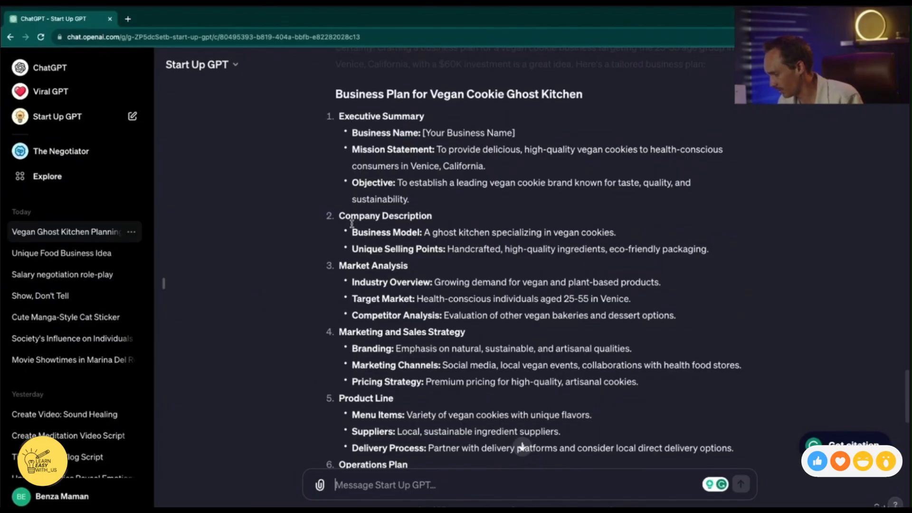
Read through the business plan for the vegan cookie ghost kitchen, from the executive summary to the appendix
scroll(476, 200, down, 3)
scroll(476, 189, down, 2)
scroll(469, 201, down, 5)
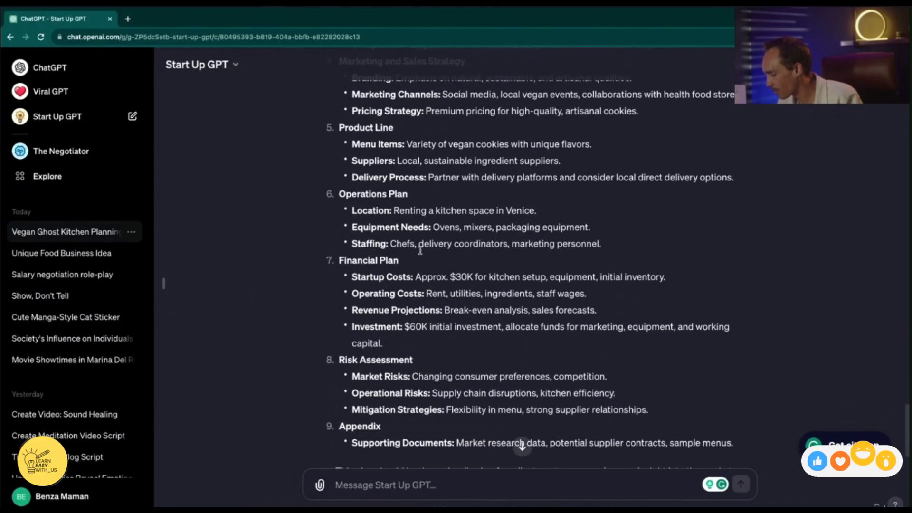
scroll(405, 245, down, 3)
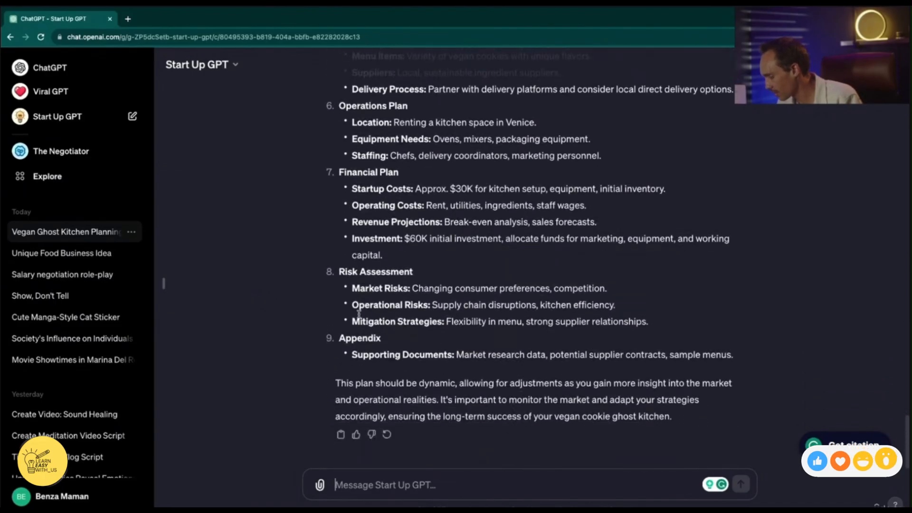